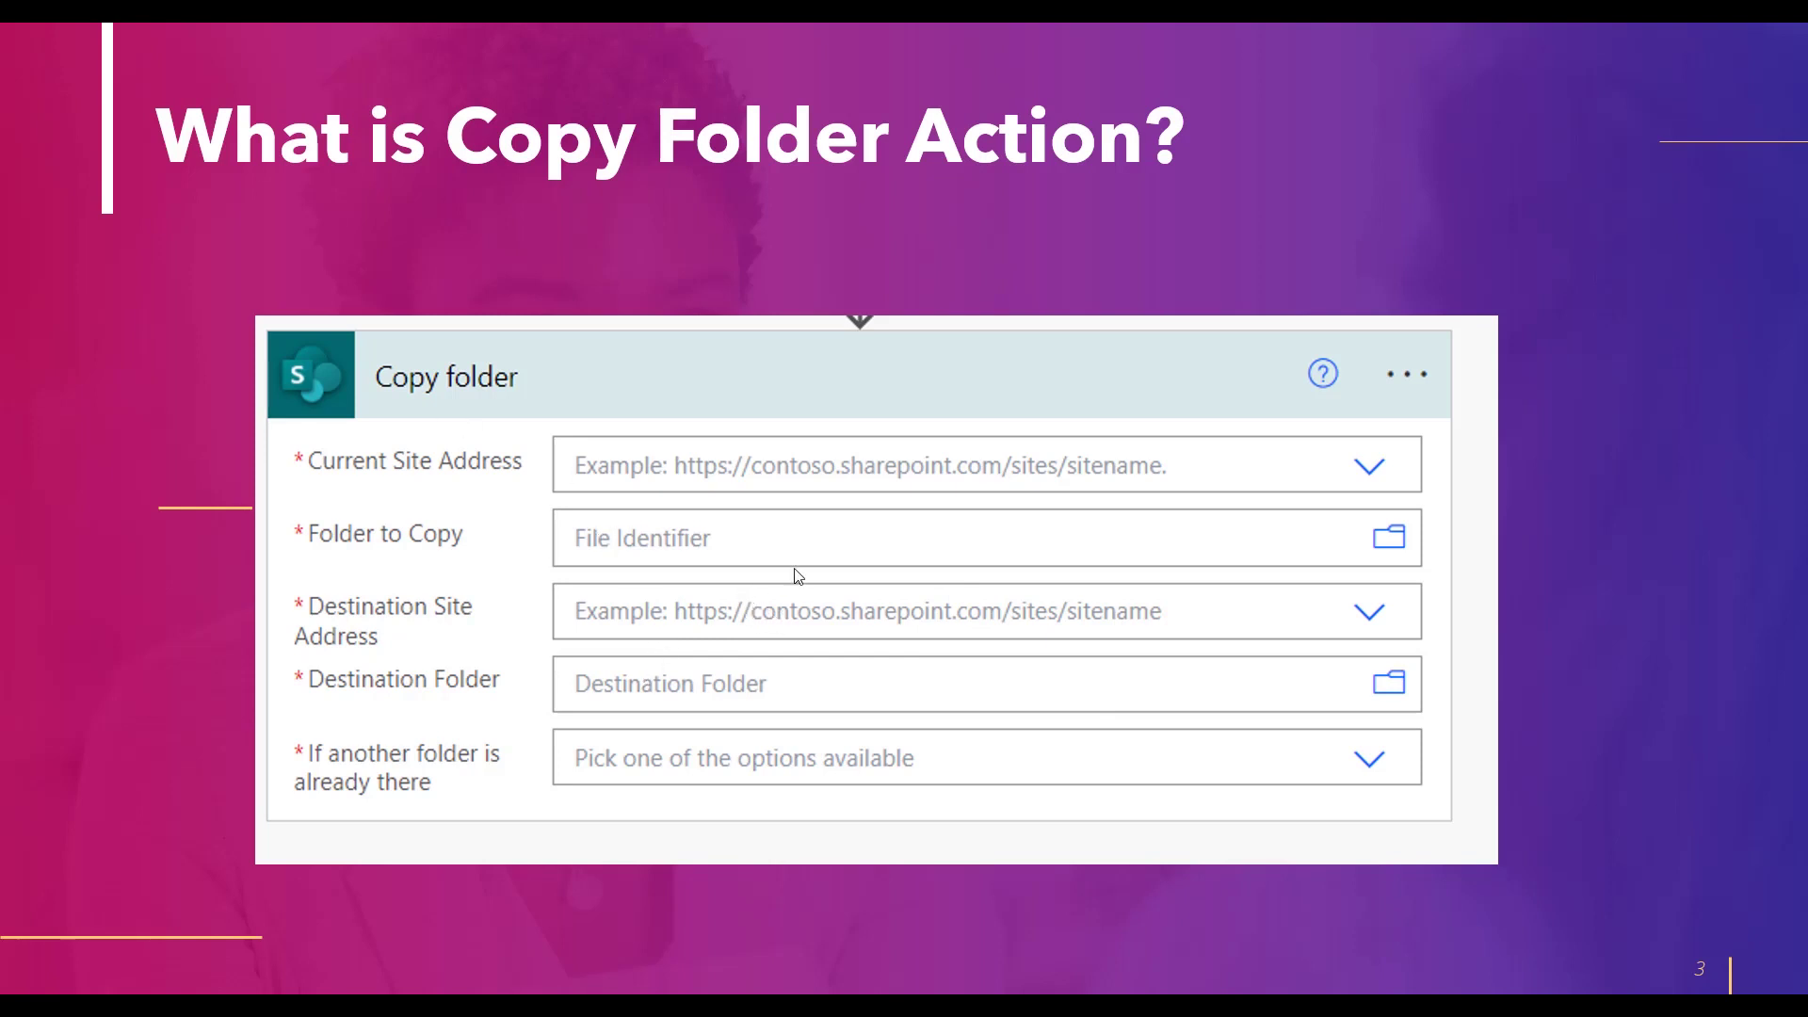
left_click(912, 517)
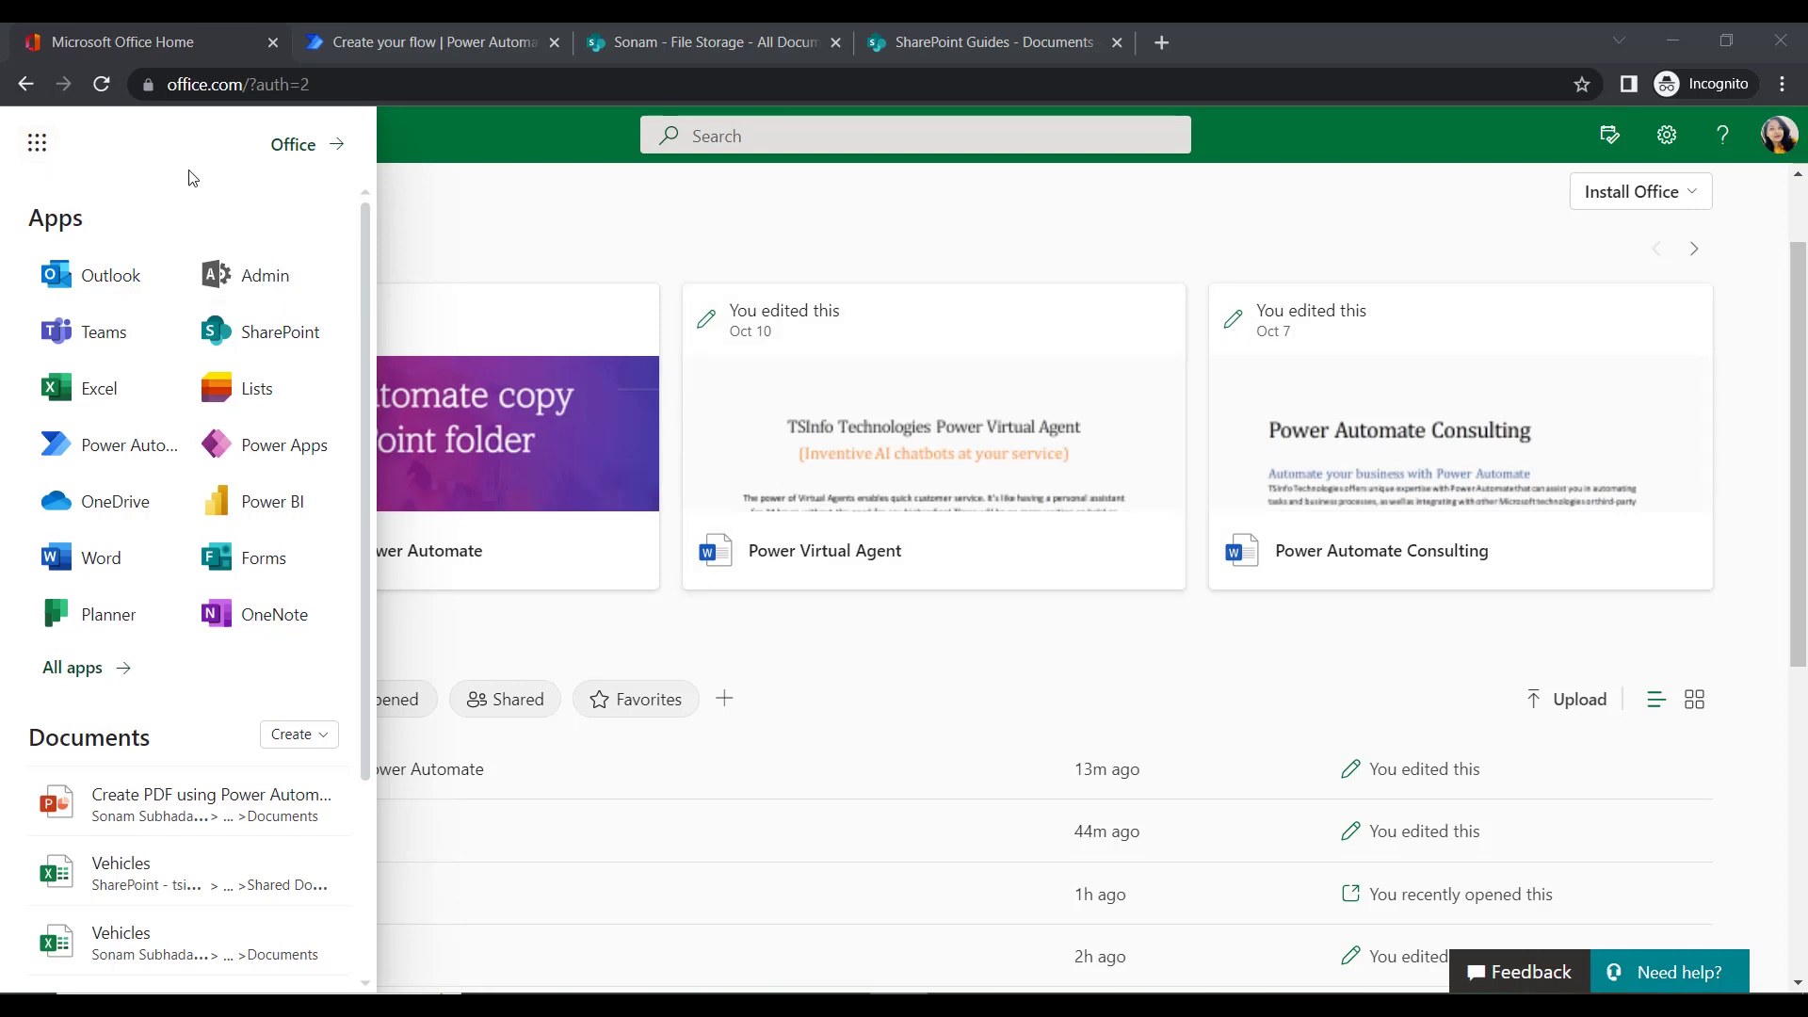
left_click(36, 143)
left_click(35, 144)
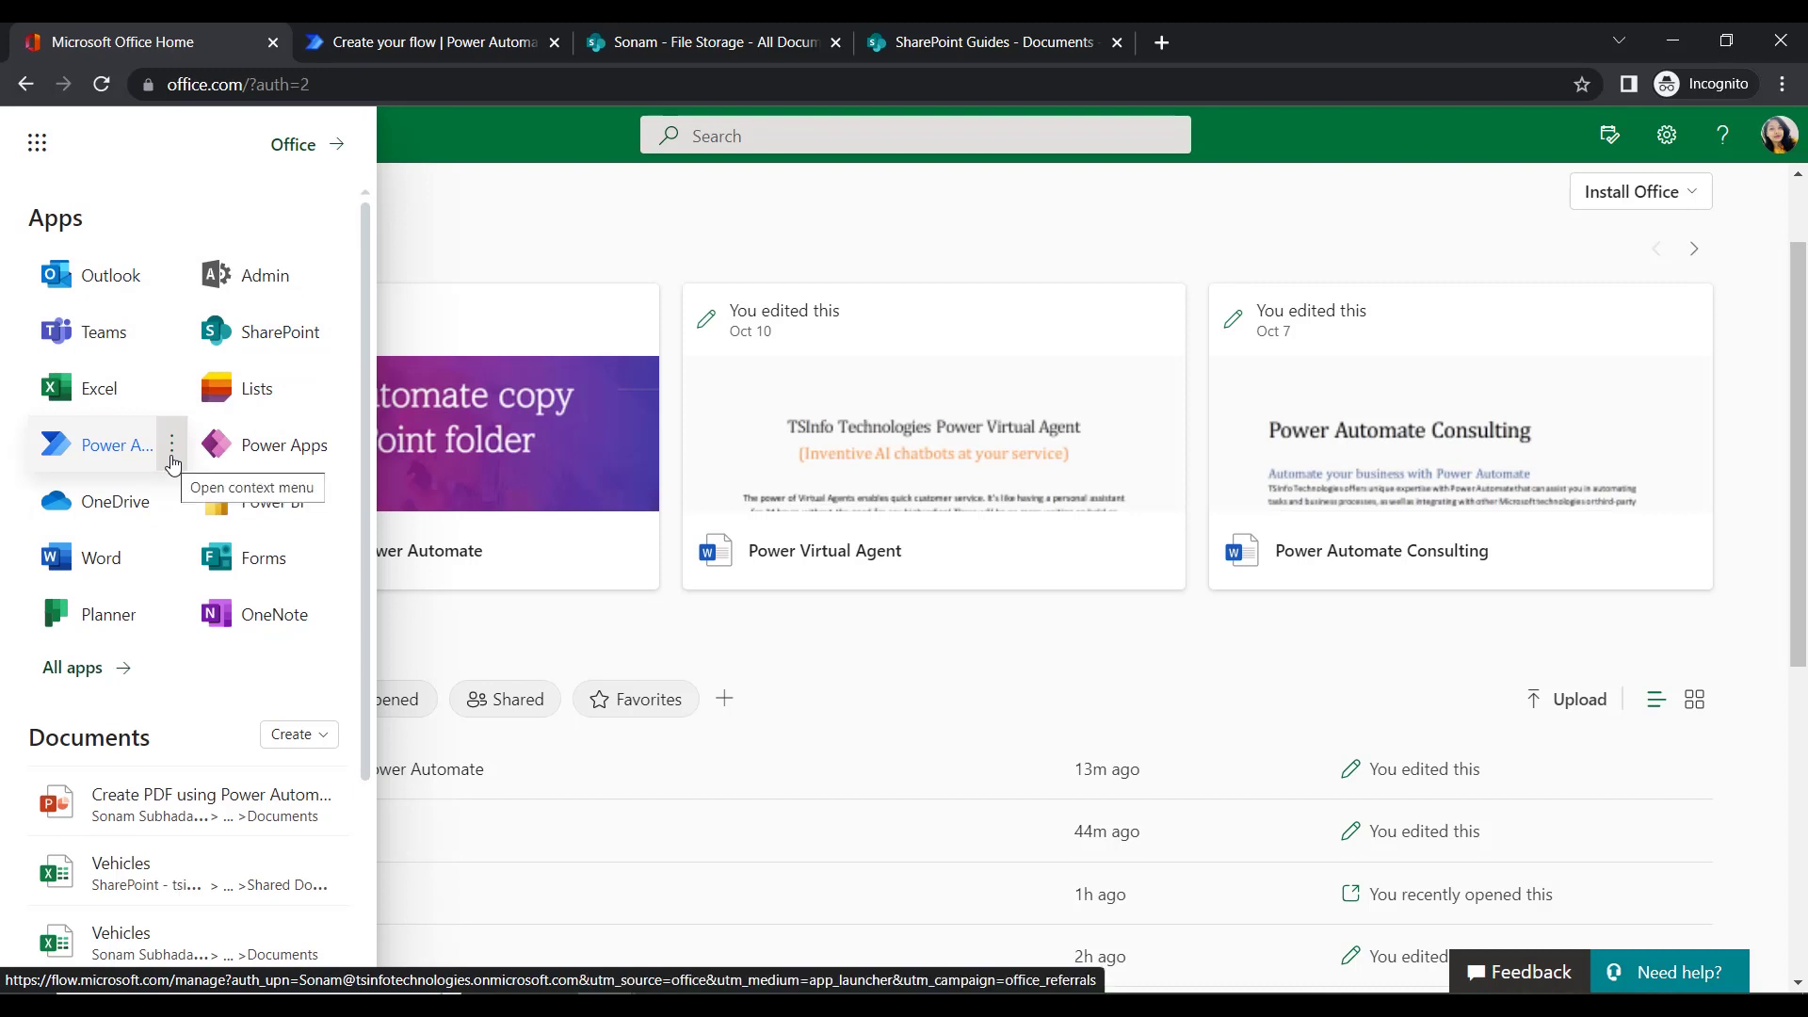
left_click(172, 460)
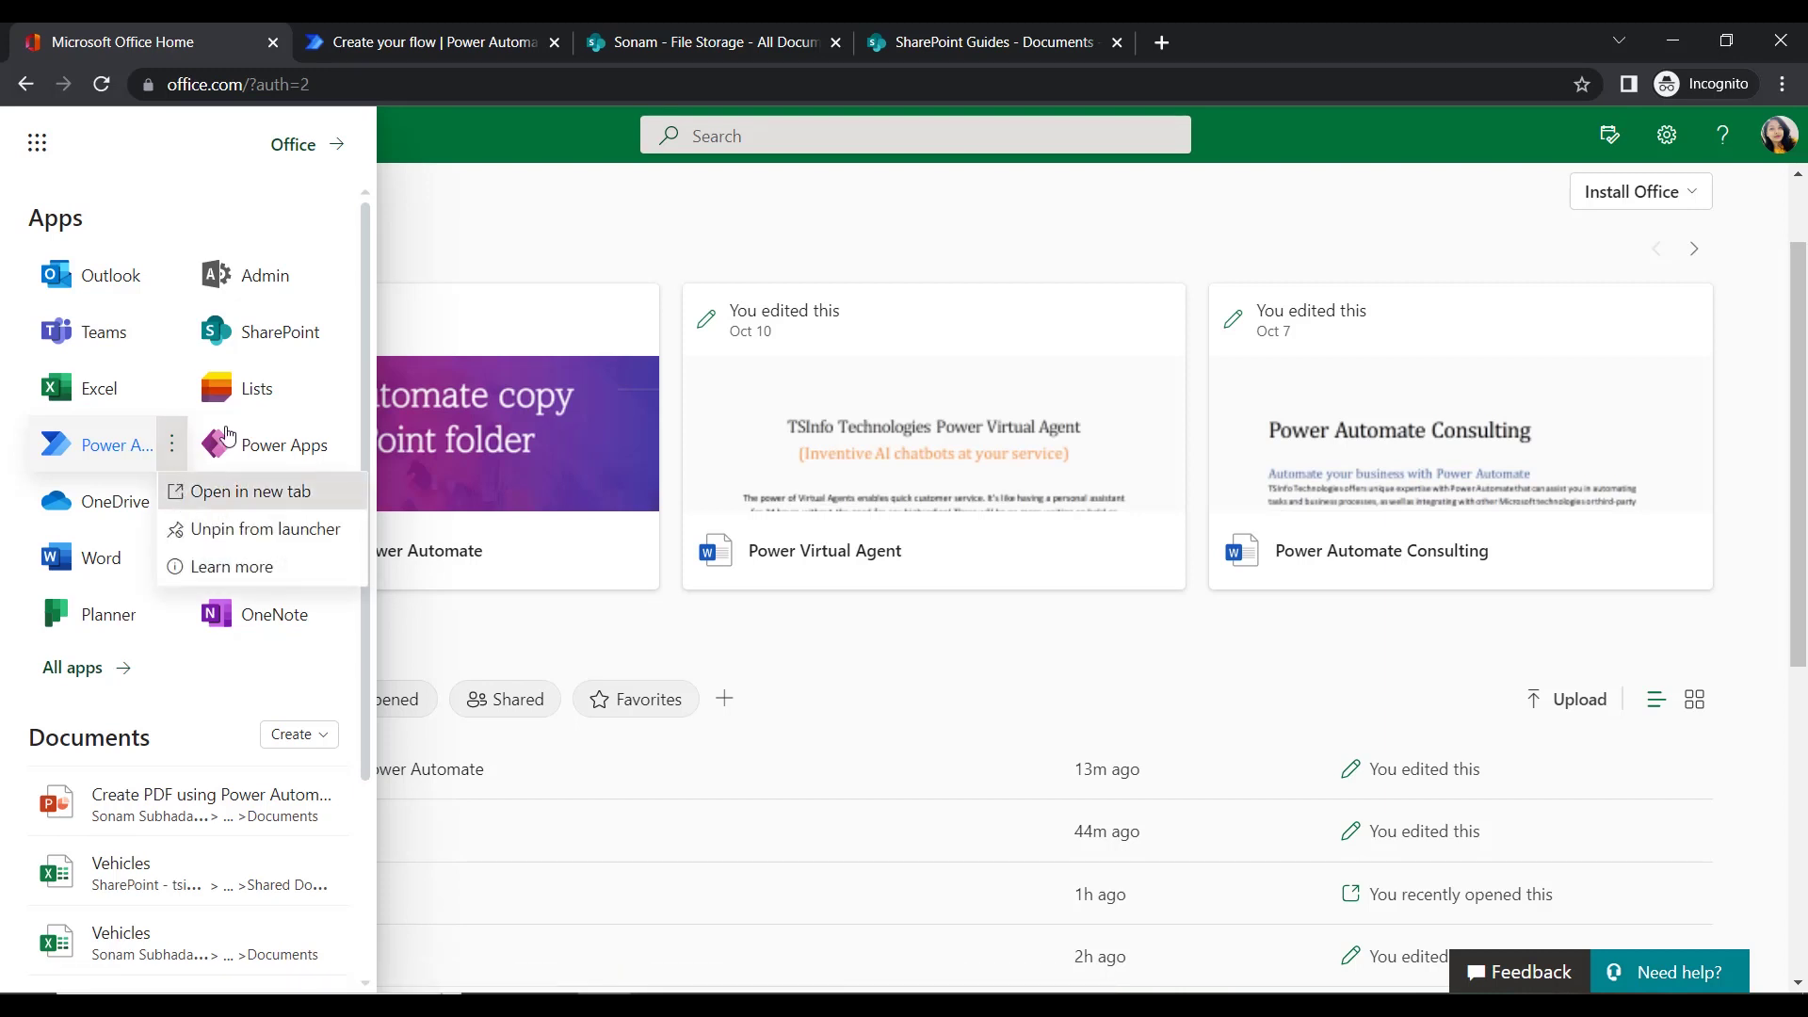
mouse_move(341, 335)
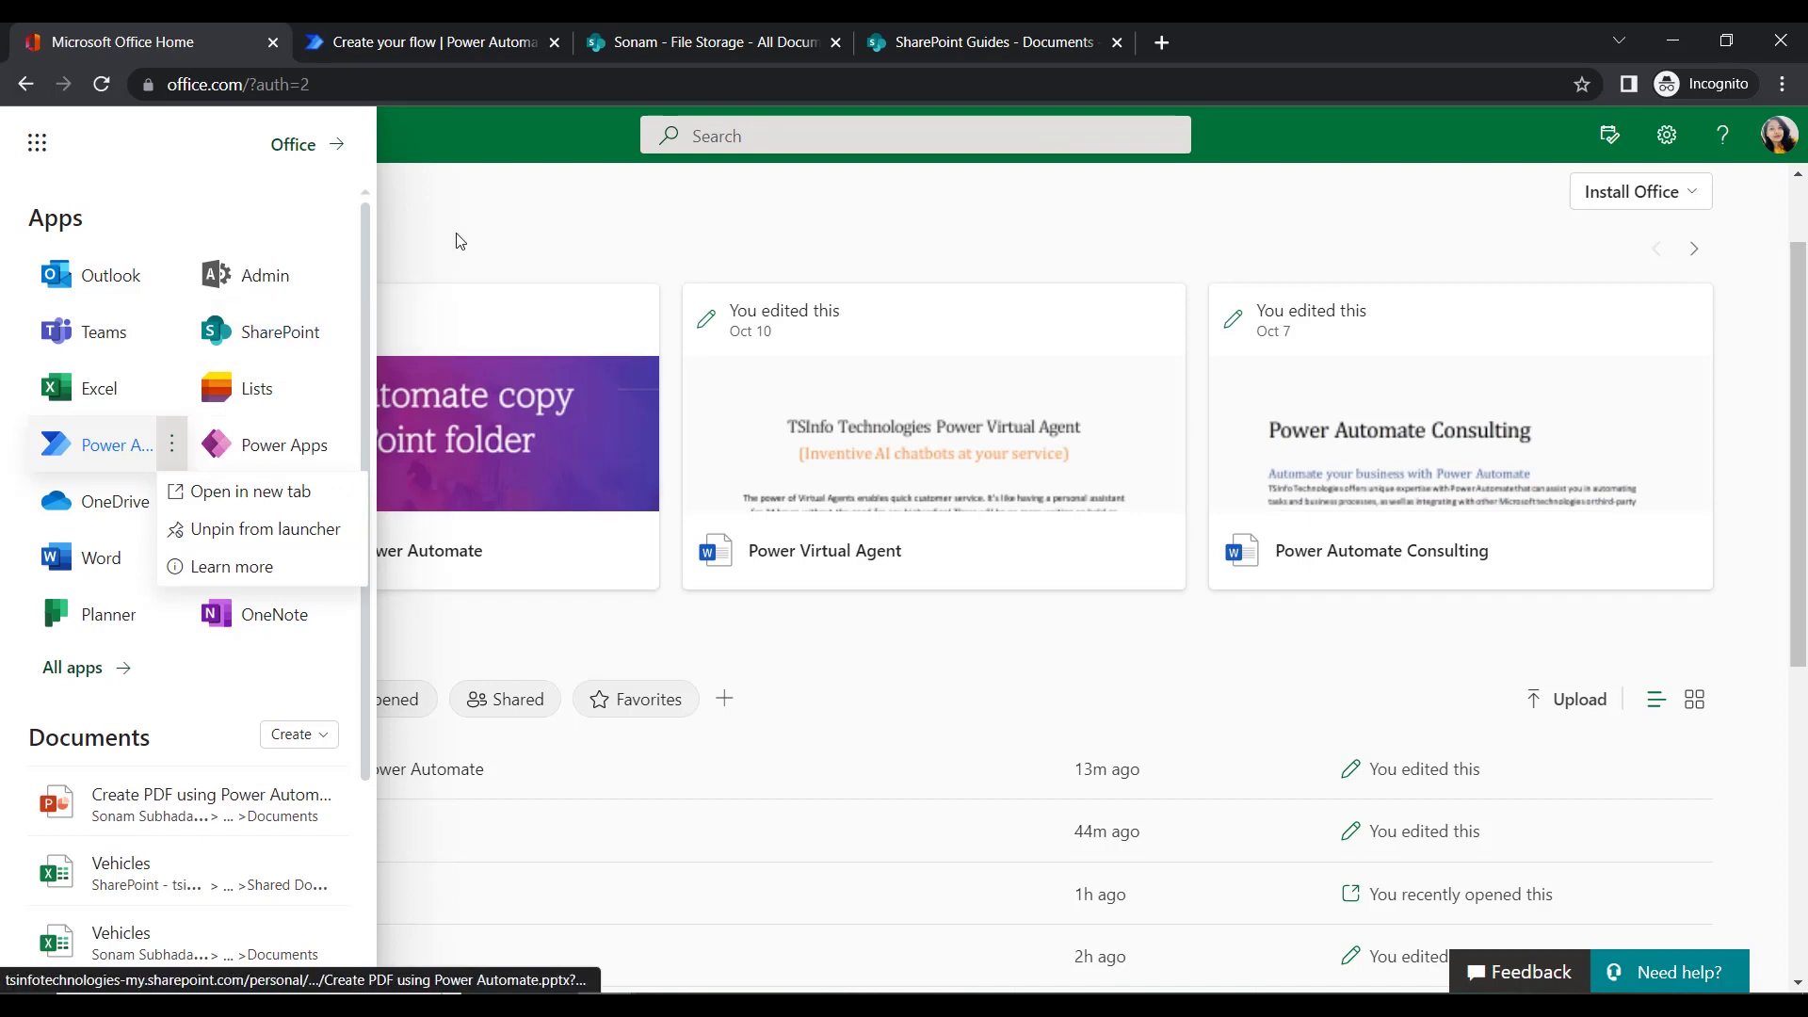
left_click(505, 179)
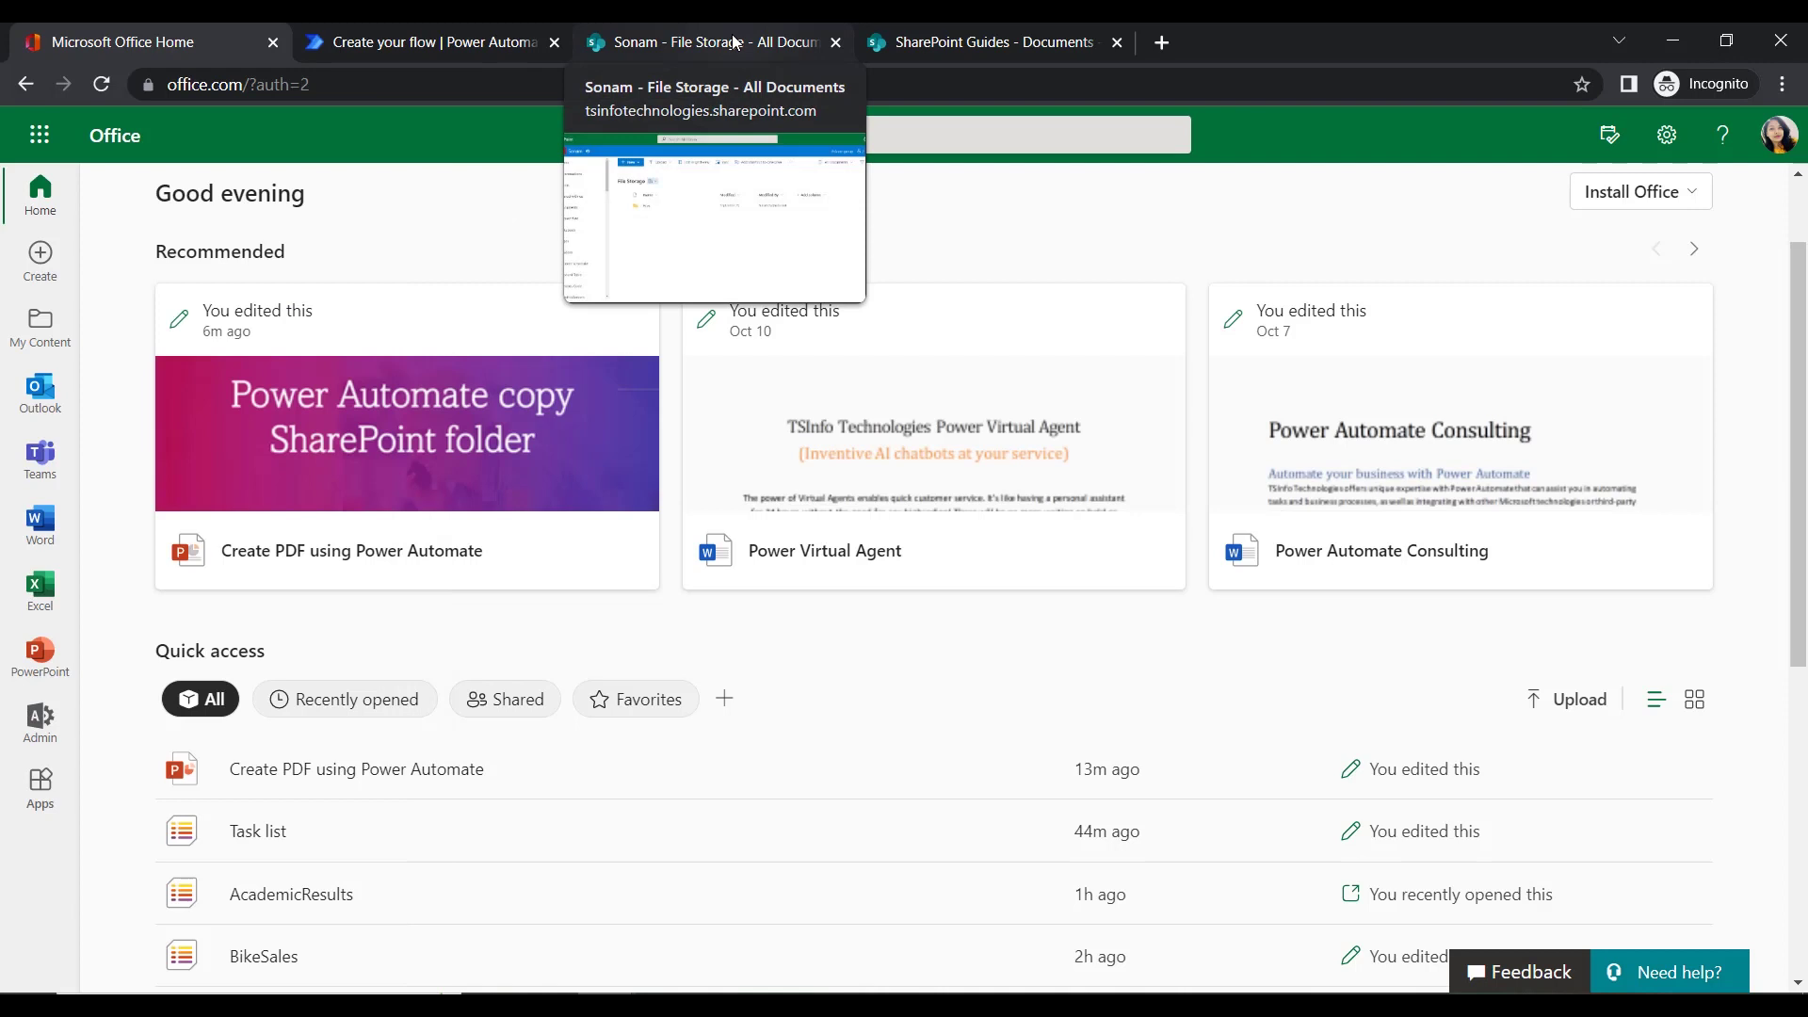
- Review the File Storage library on the source site and the Documents library on the SharePoint Guides site
left_click(735, 41)
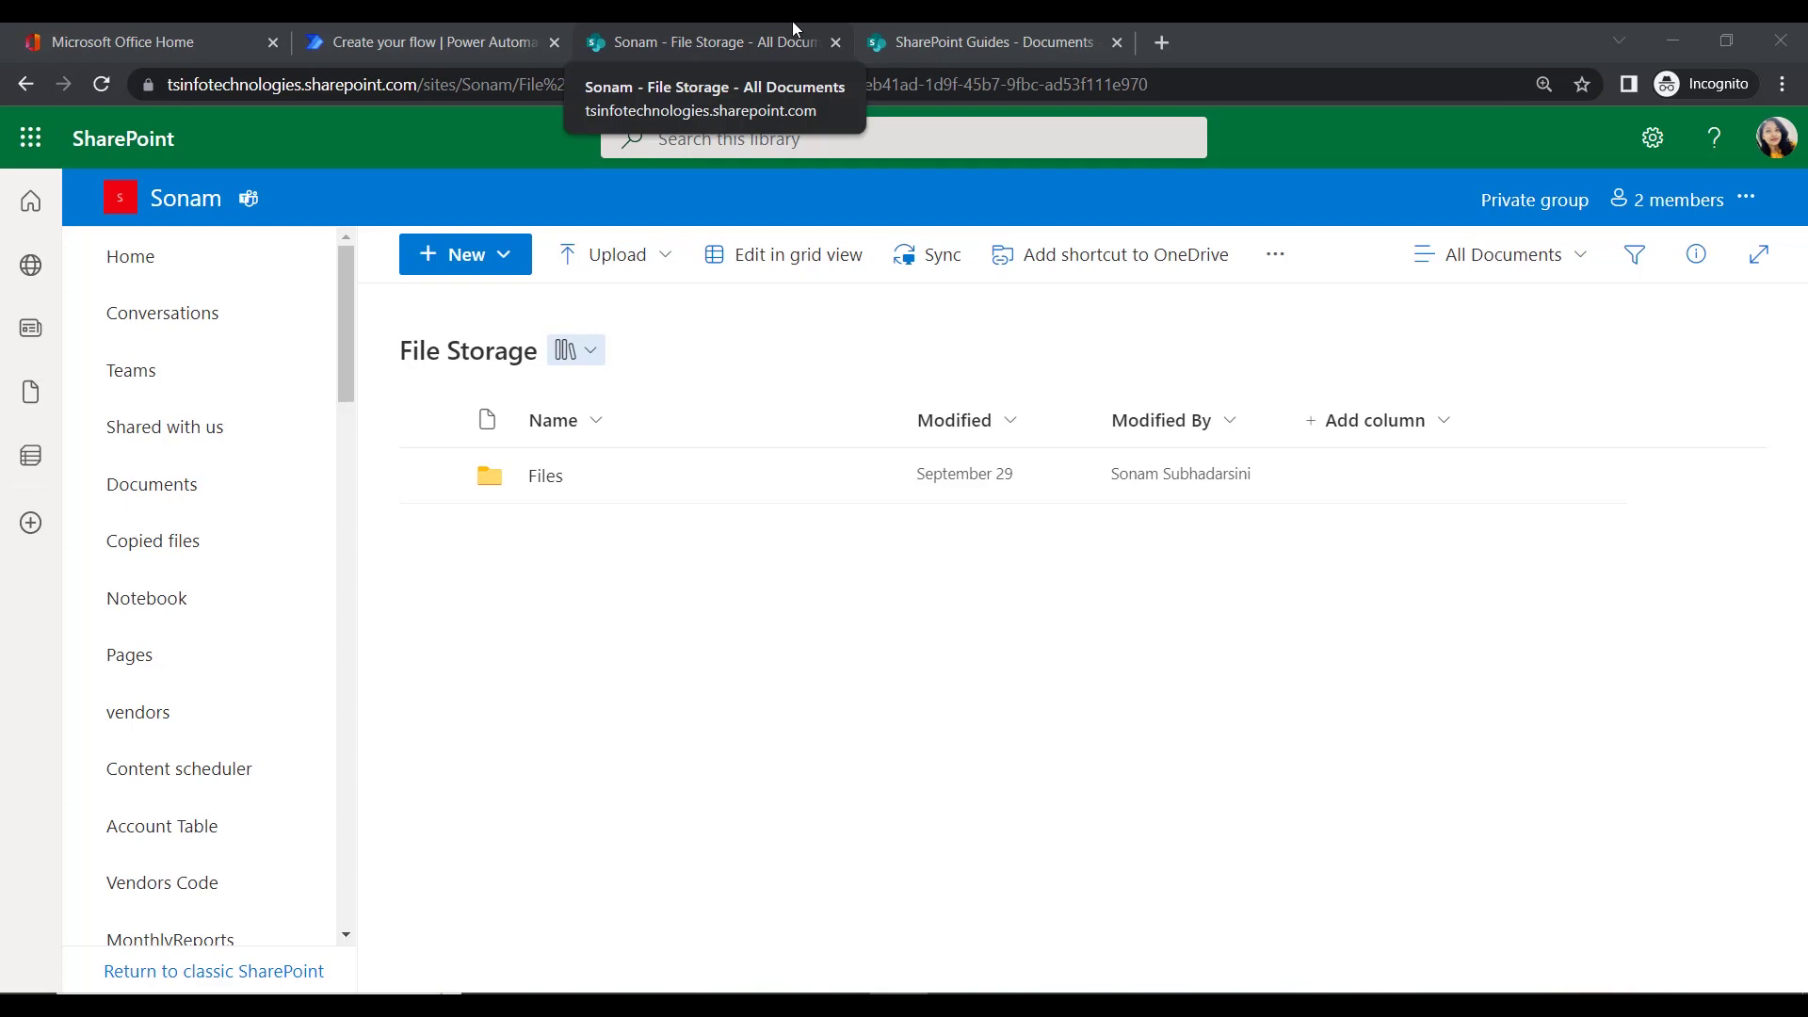
left_click(979, 38)
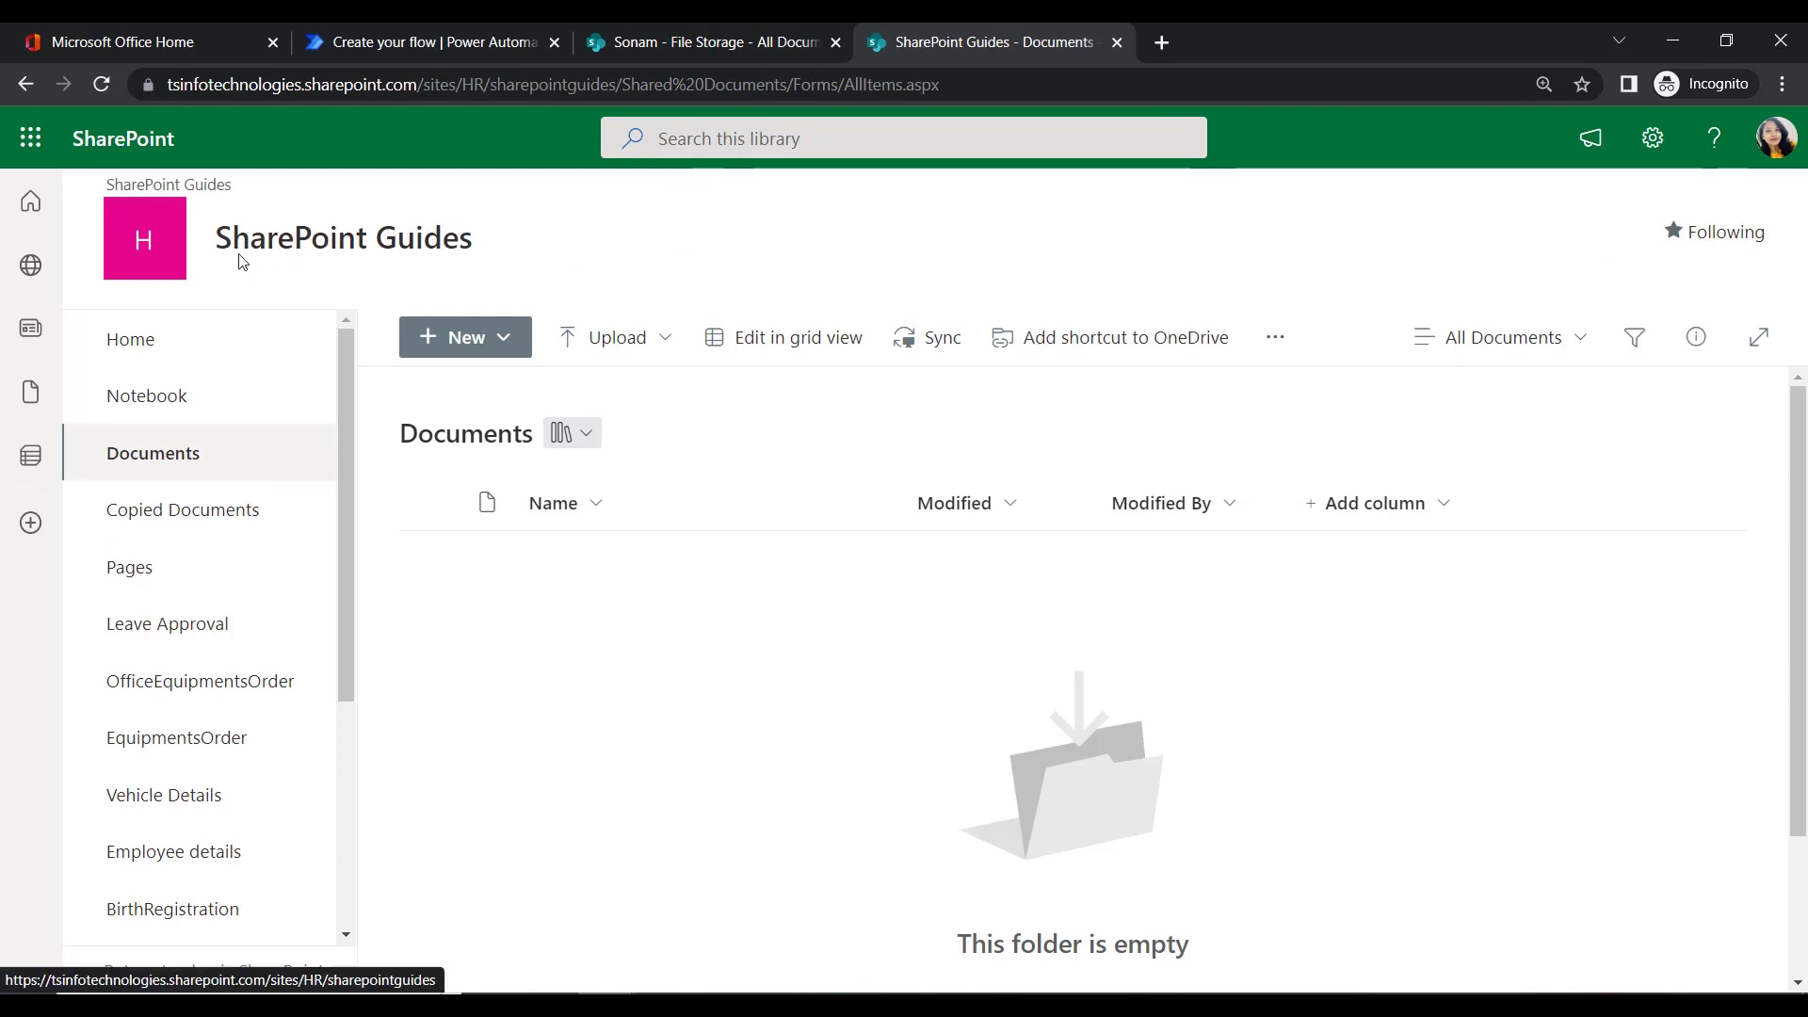
left_click(815, 42)
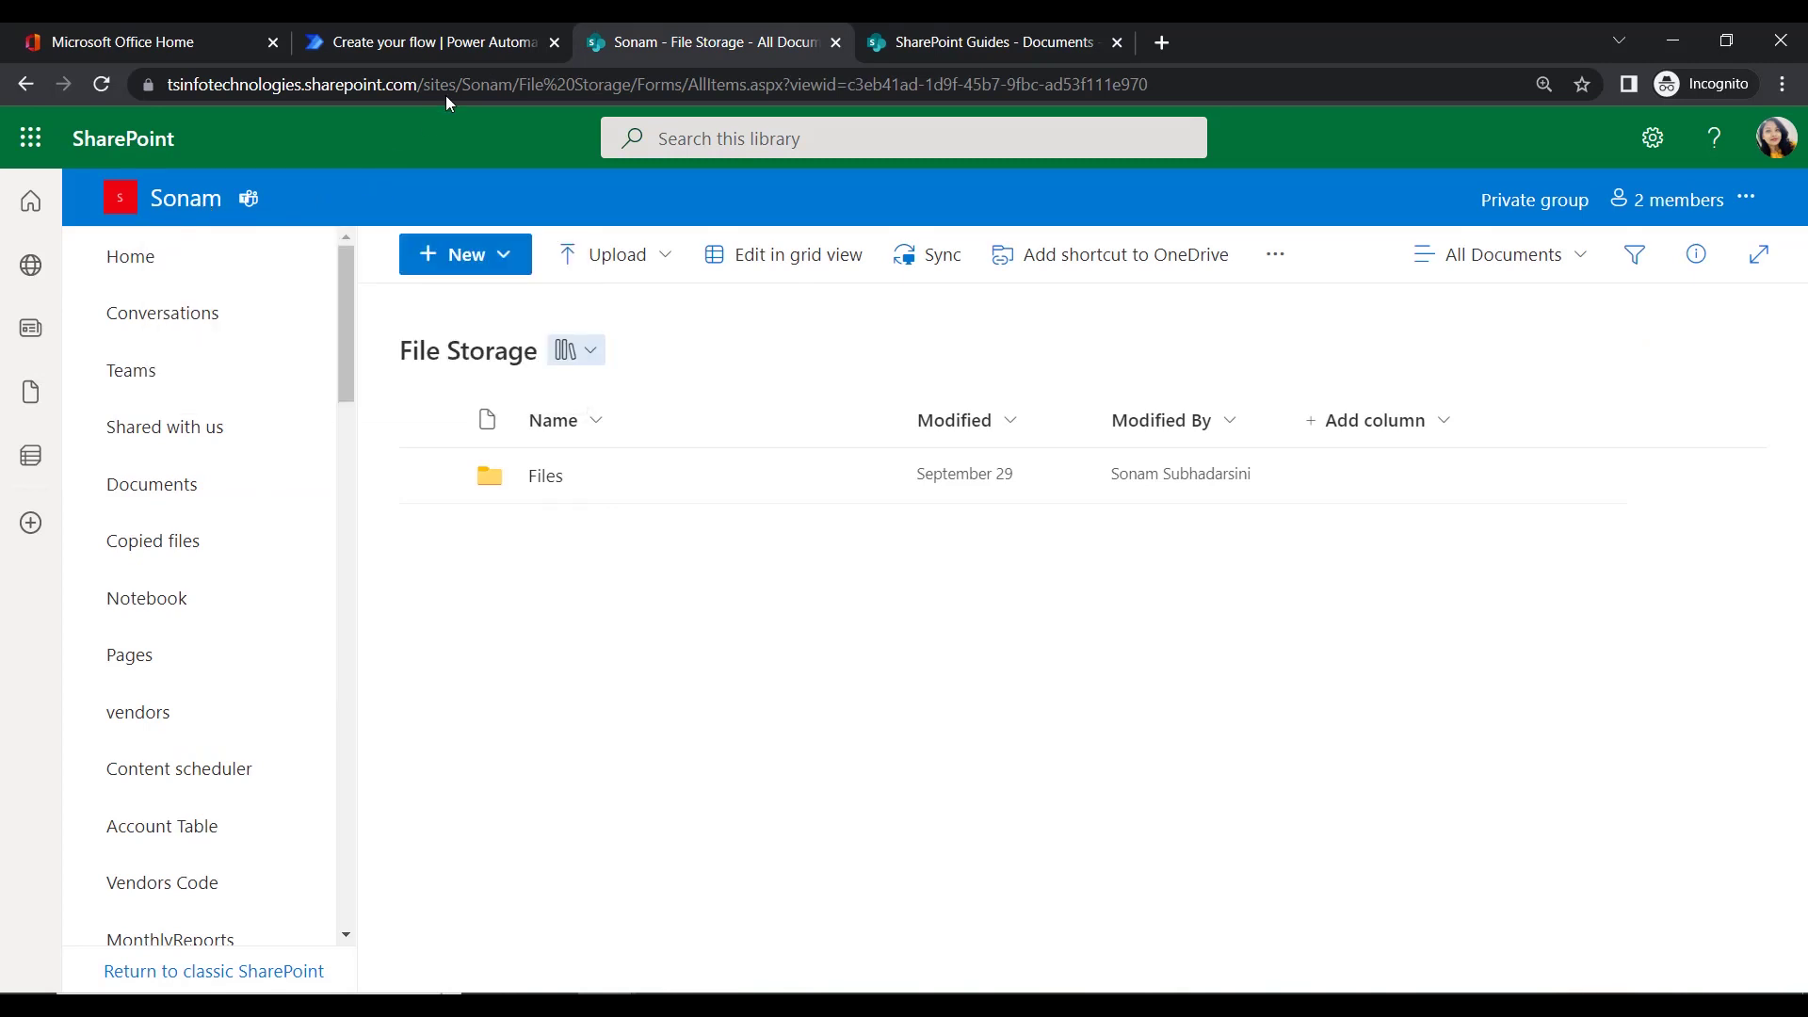
- Switch to Power Automate and create an instant cloud flow named "Copy SharePoint folder" with the "Manually trigger a flow" trigger
left_click(480, 28)
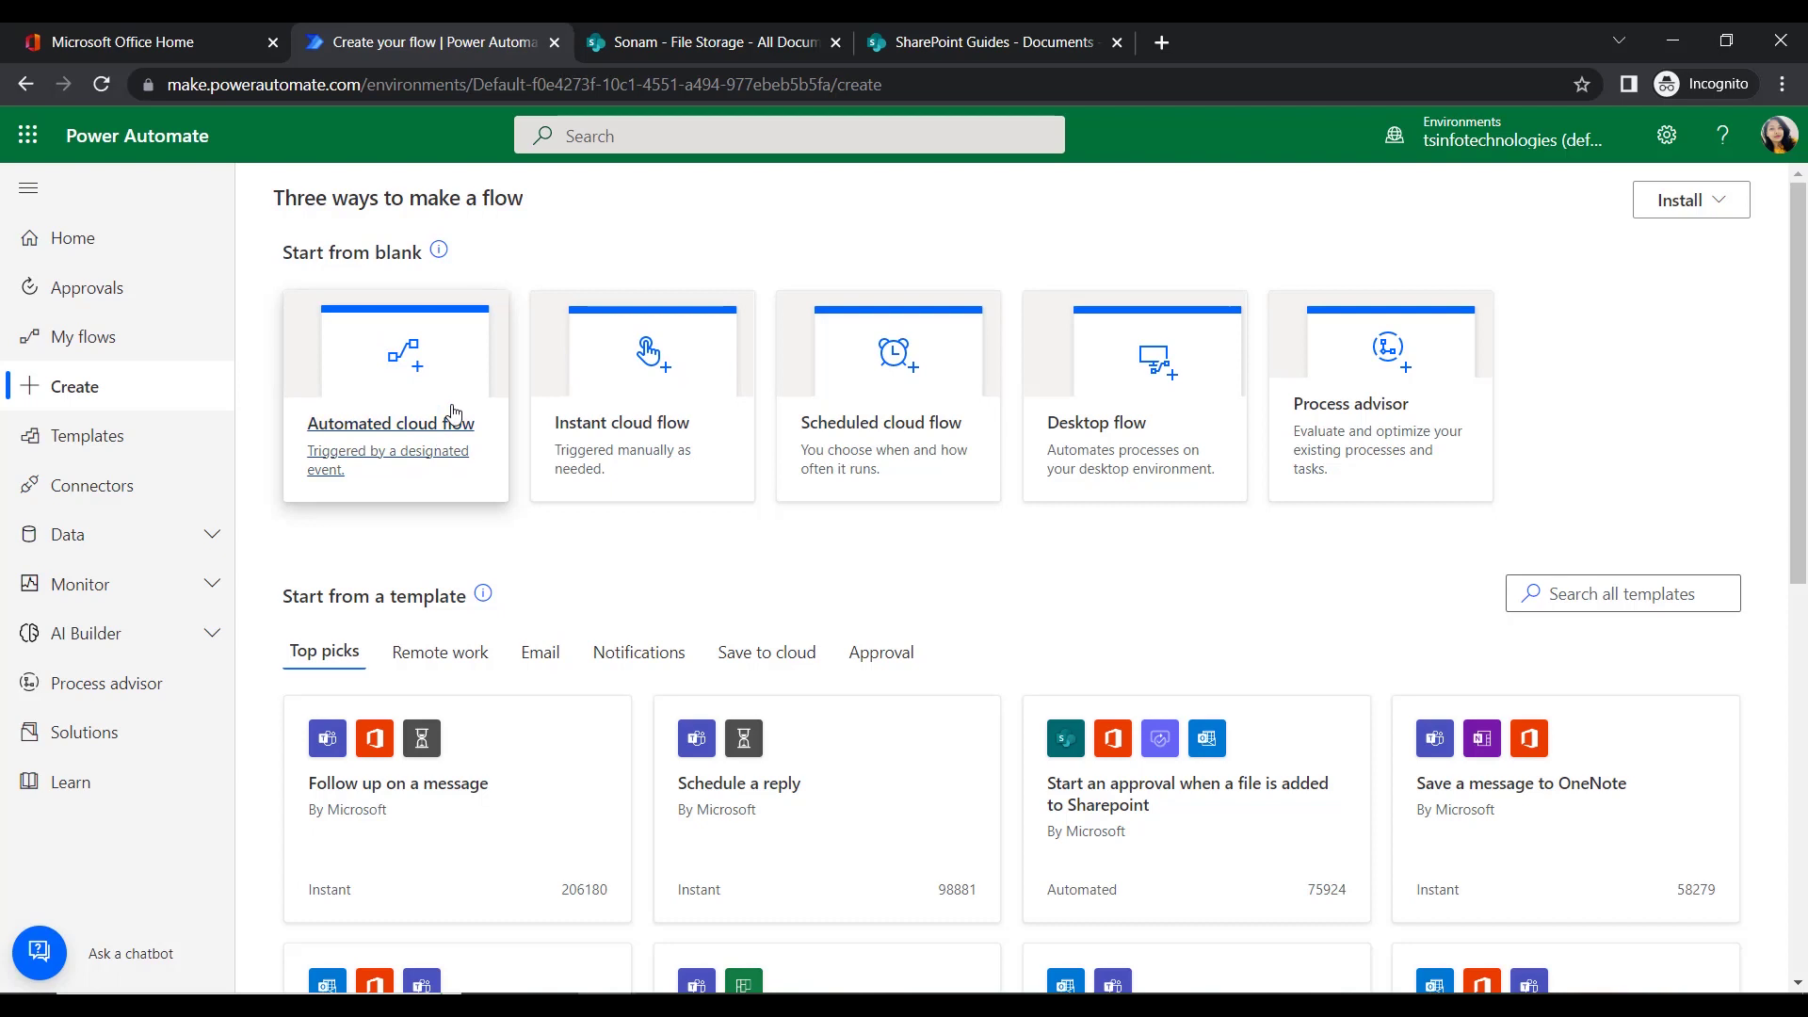
left_click(648, 431)
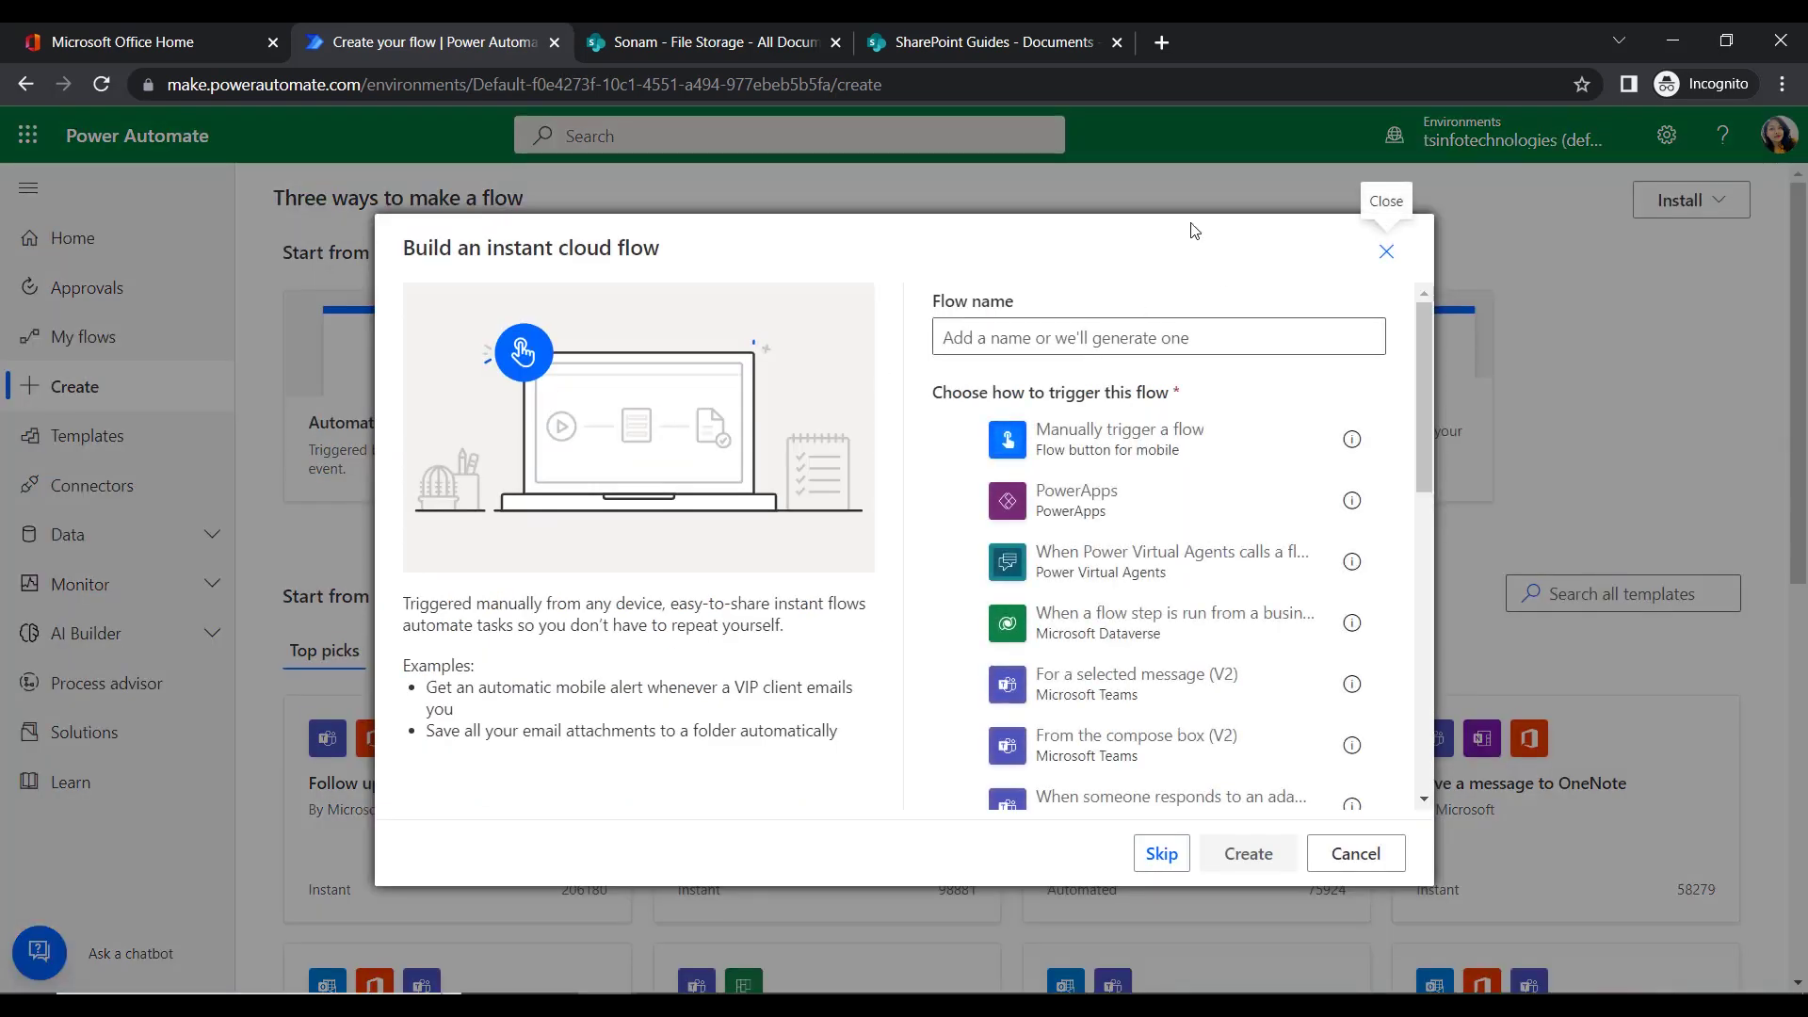
left_click(1052, 331)
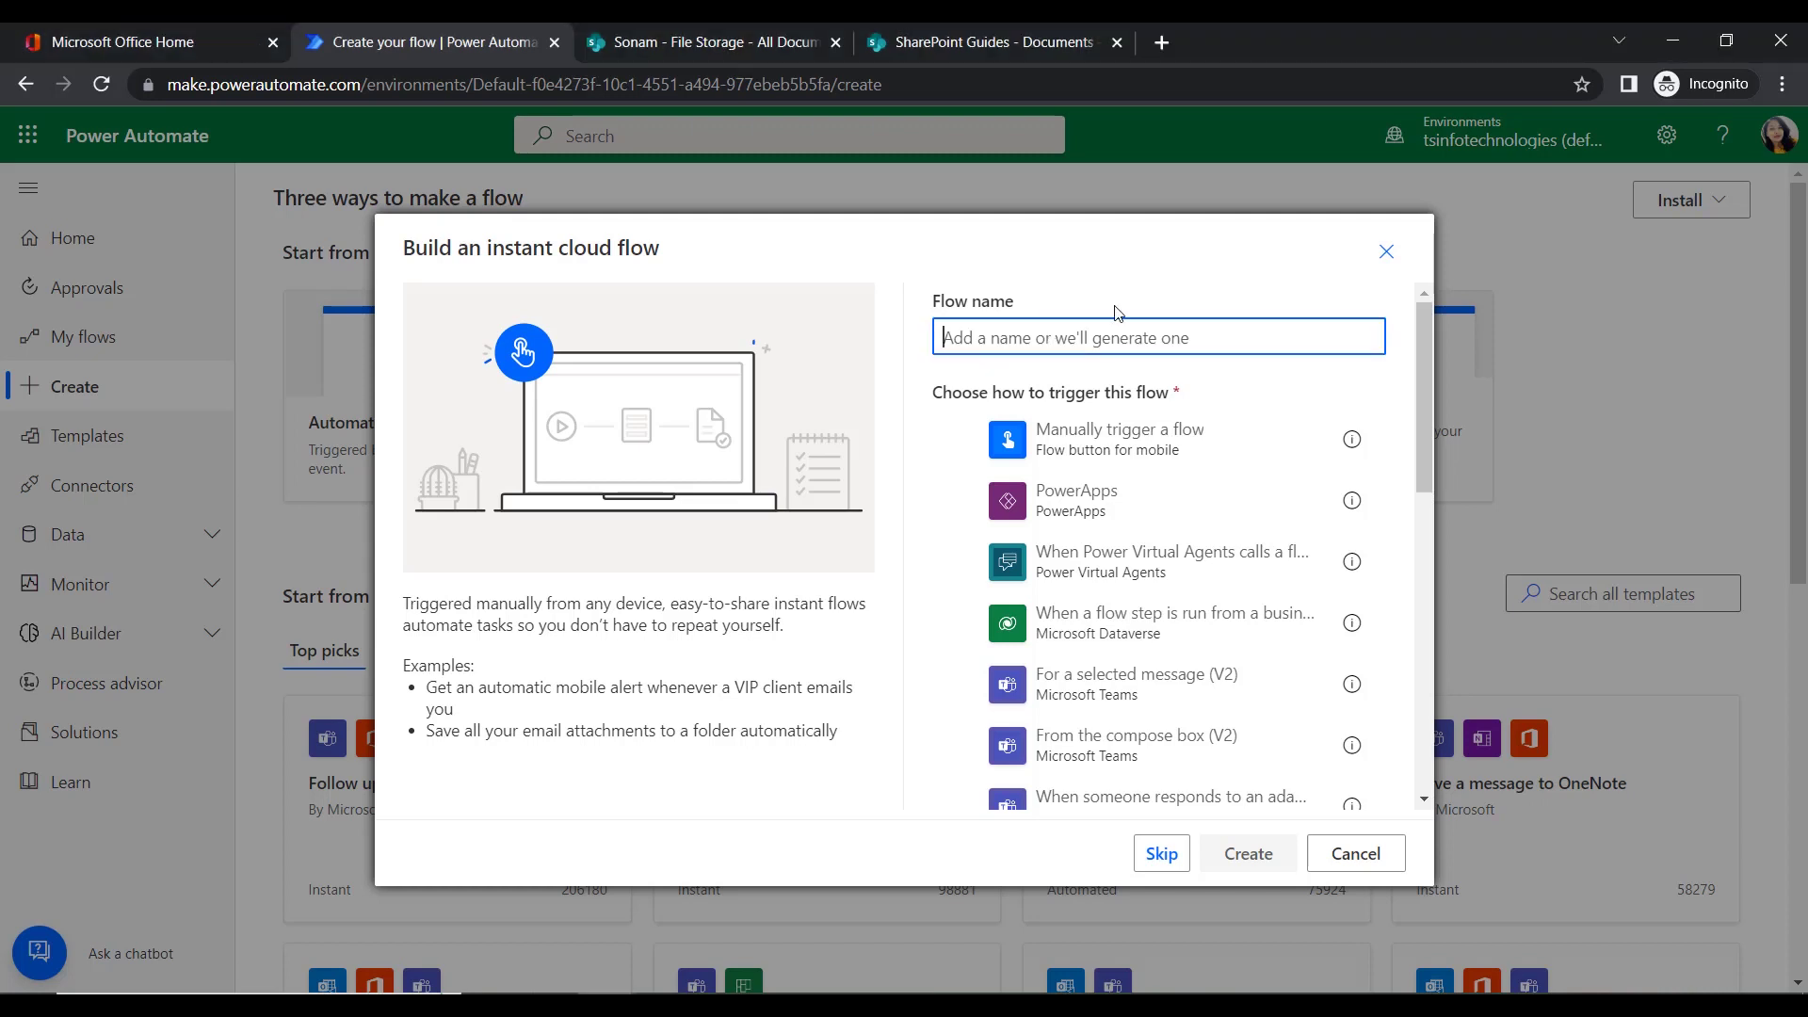
type("Copy f")
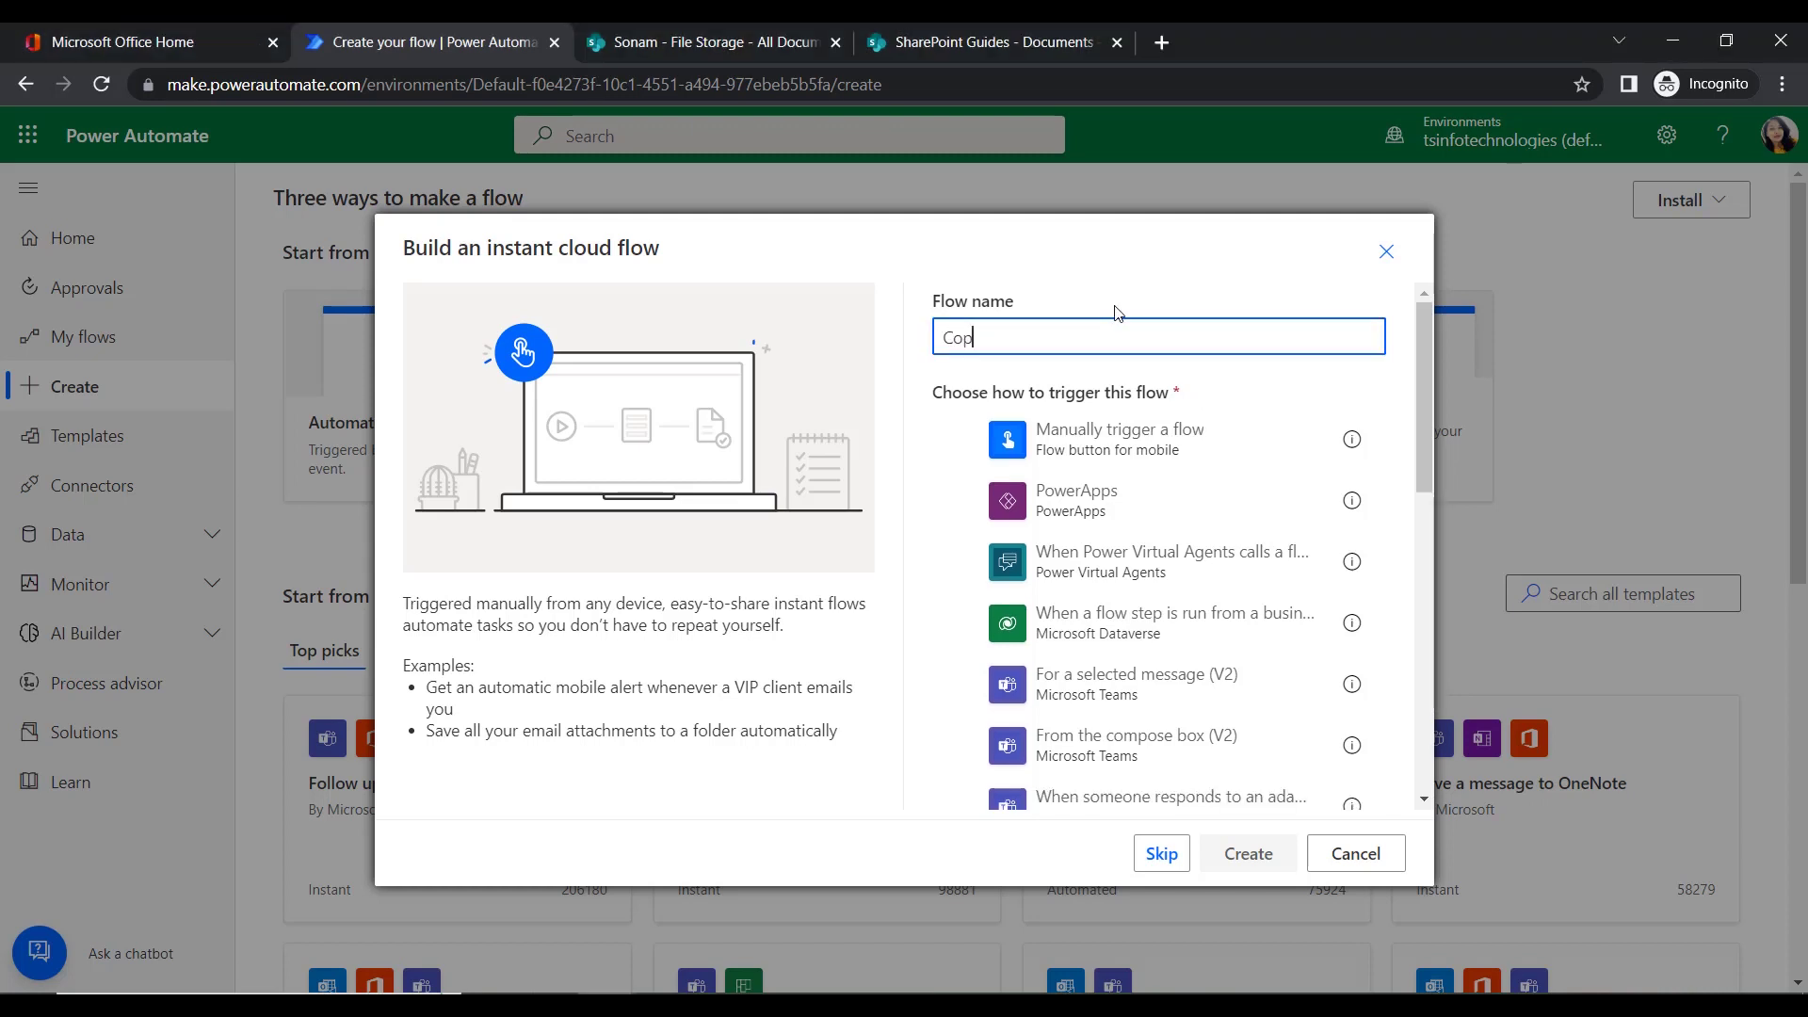
type("ol")
key("BackSpace")
key("BackSpace")
key("BackSpace")
type("Sharepoin")
type("t fol")
left_click(1096, 461)
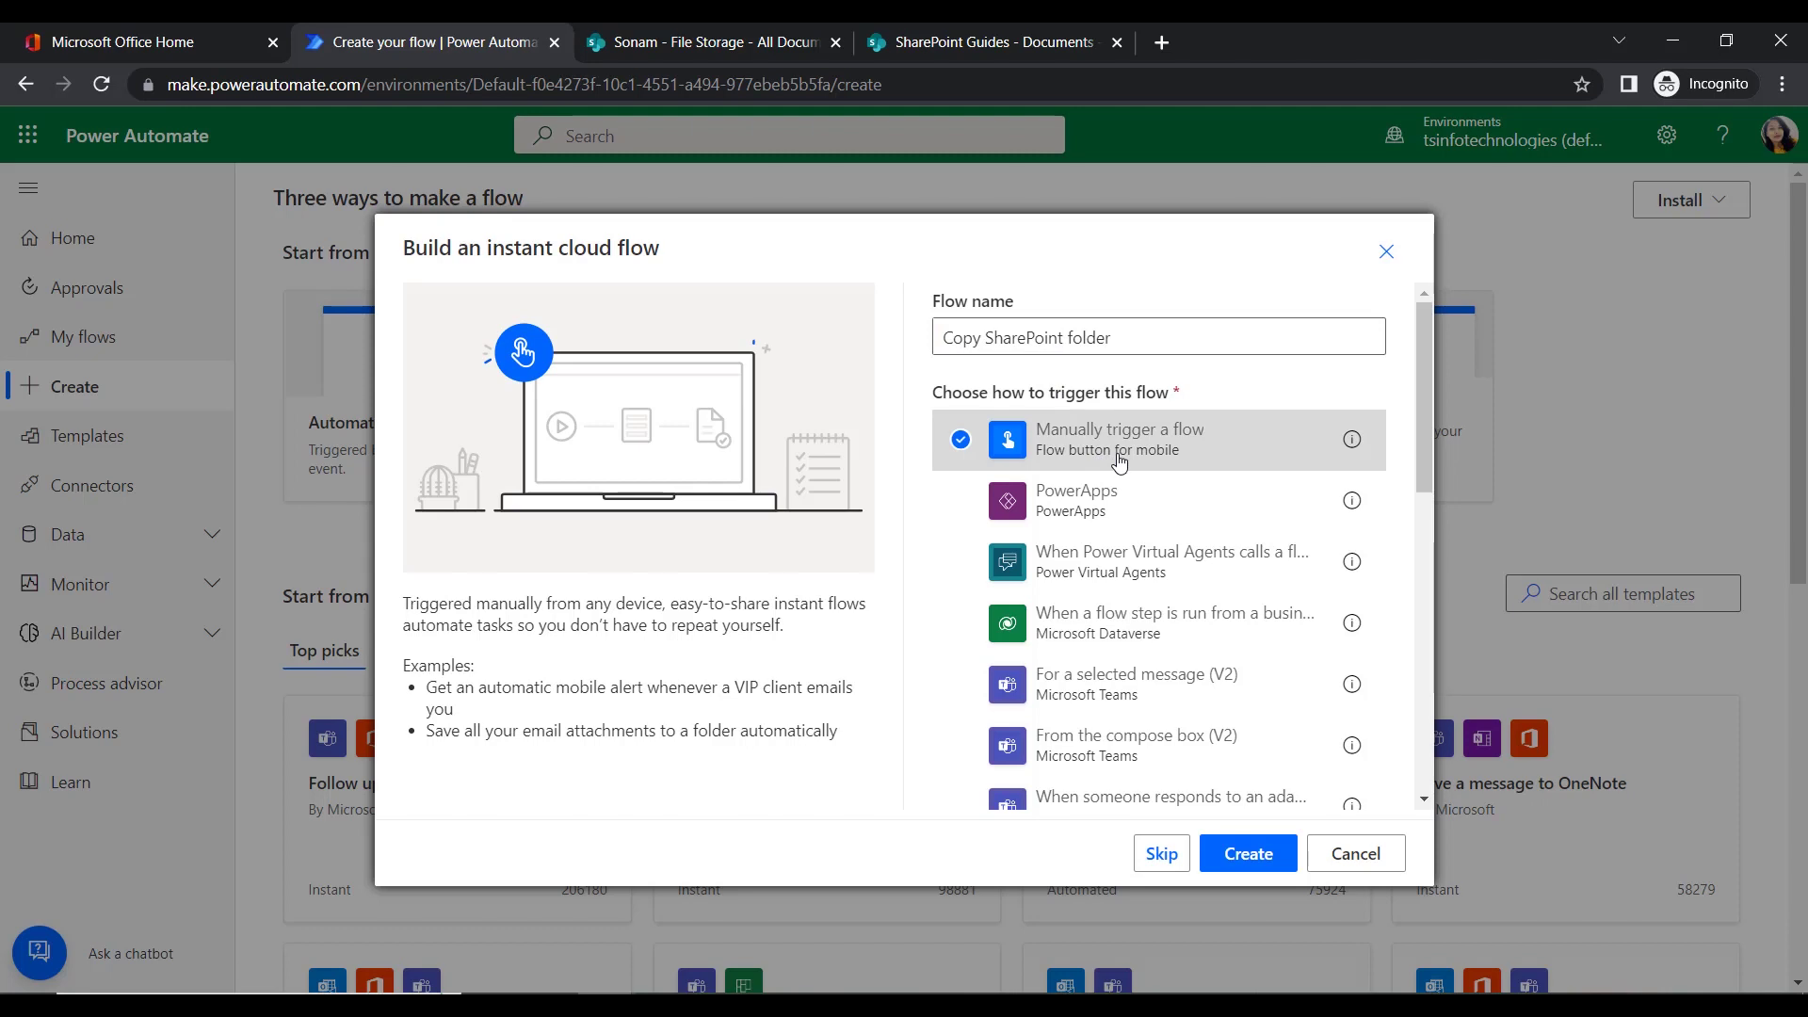
left_click(1266, 861)
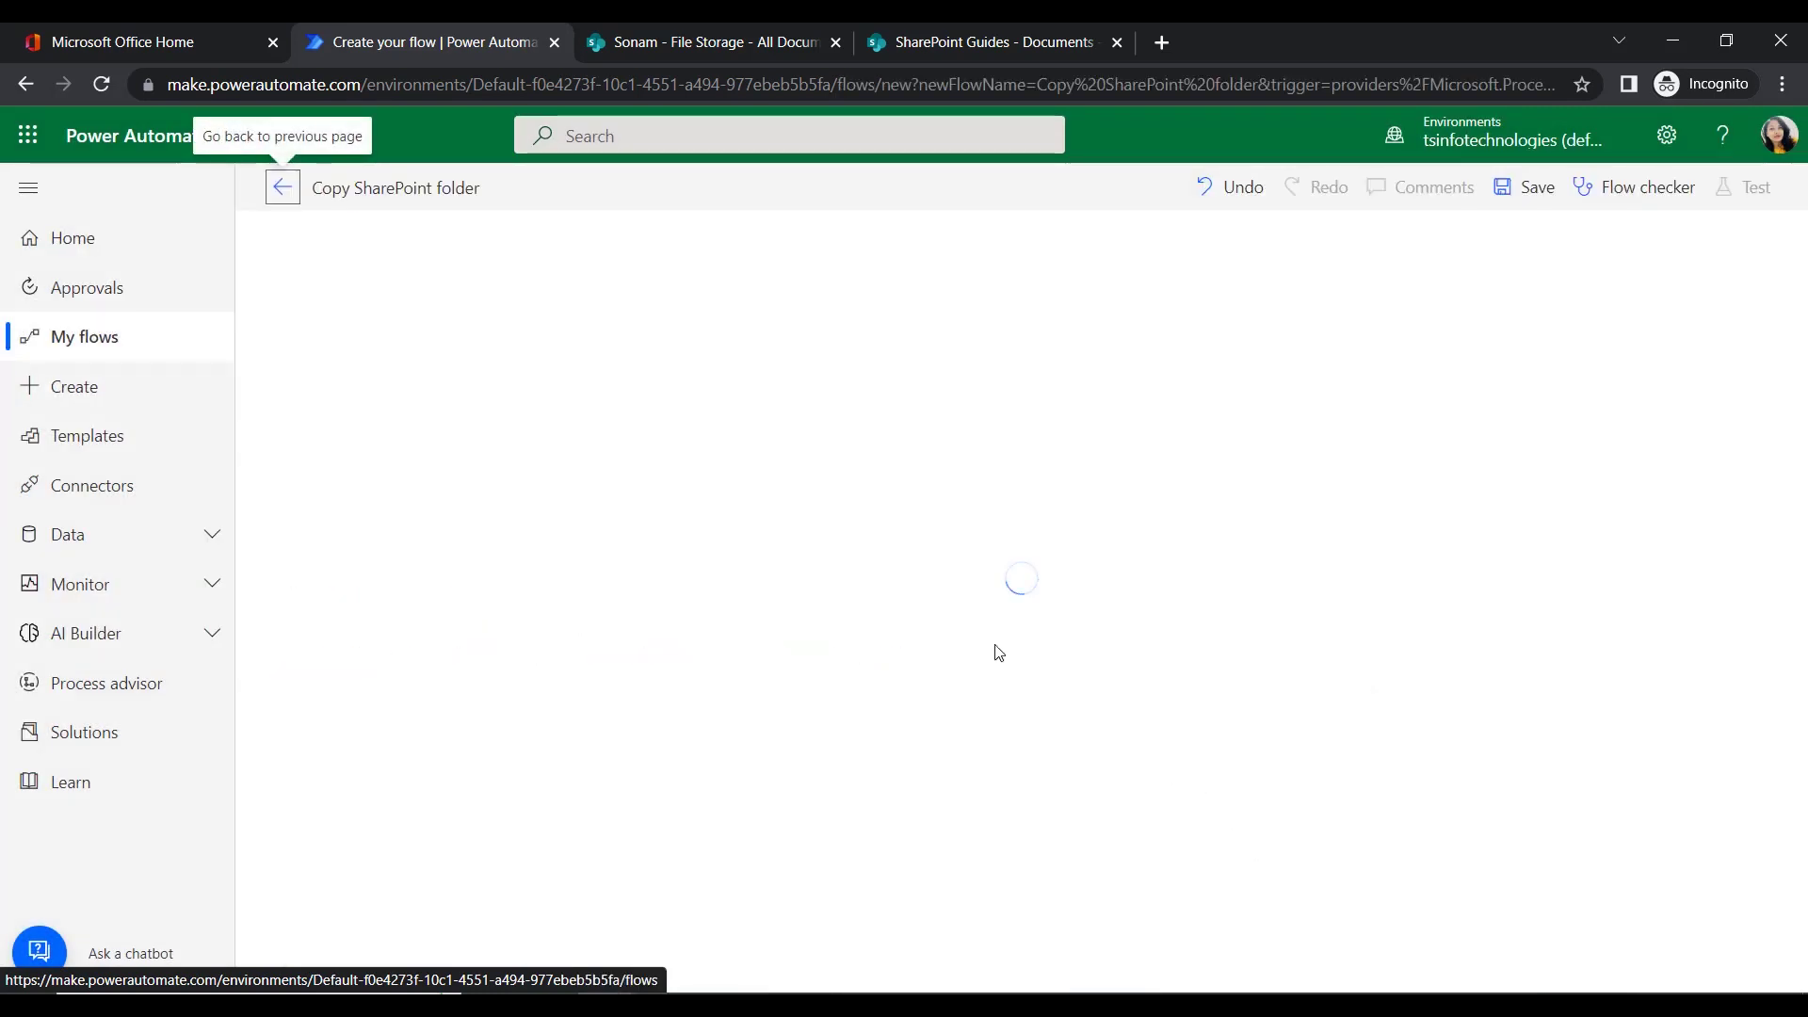
- Search the actions for "Get meta" and add SharePoint's Get folder metadata action after the manual trigger
left_click(883, 271)
left_click(895, 268)
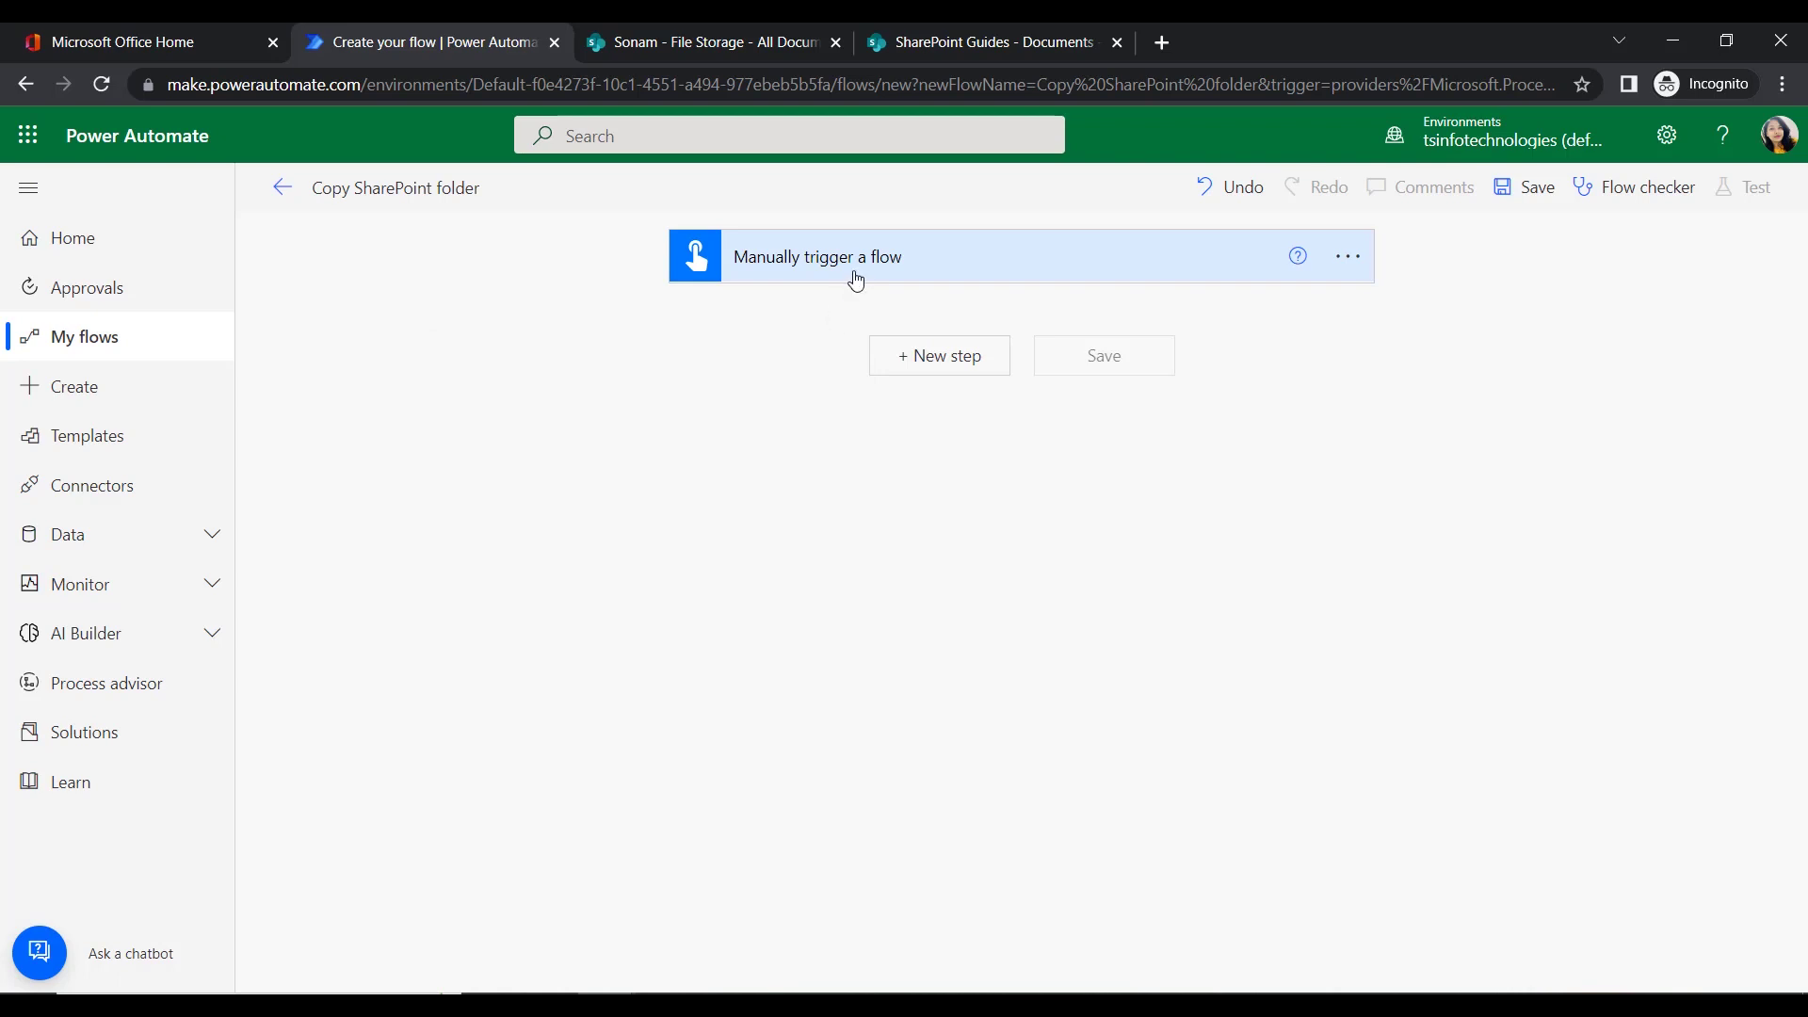
left_click(898, 362)
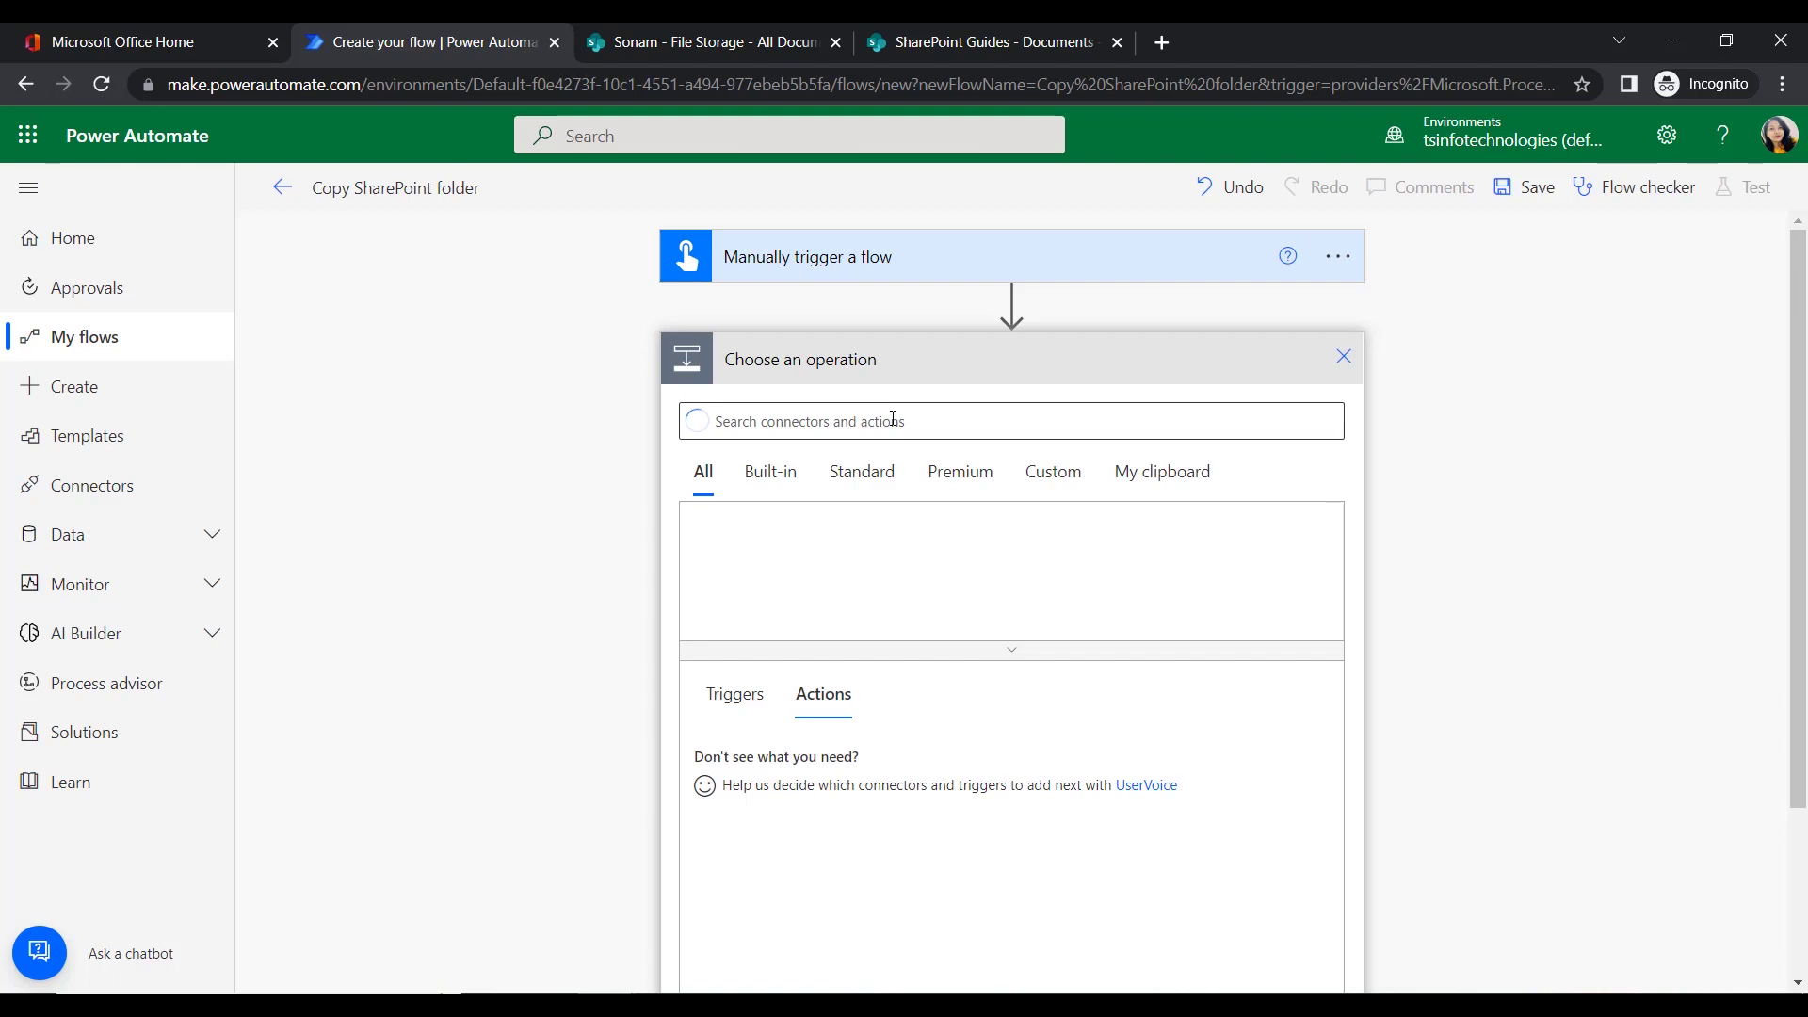
type("c")
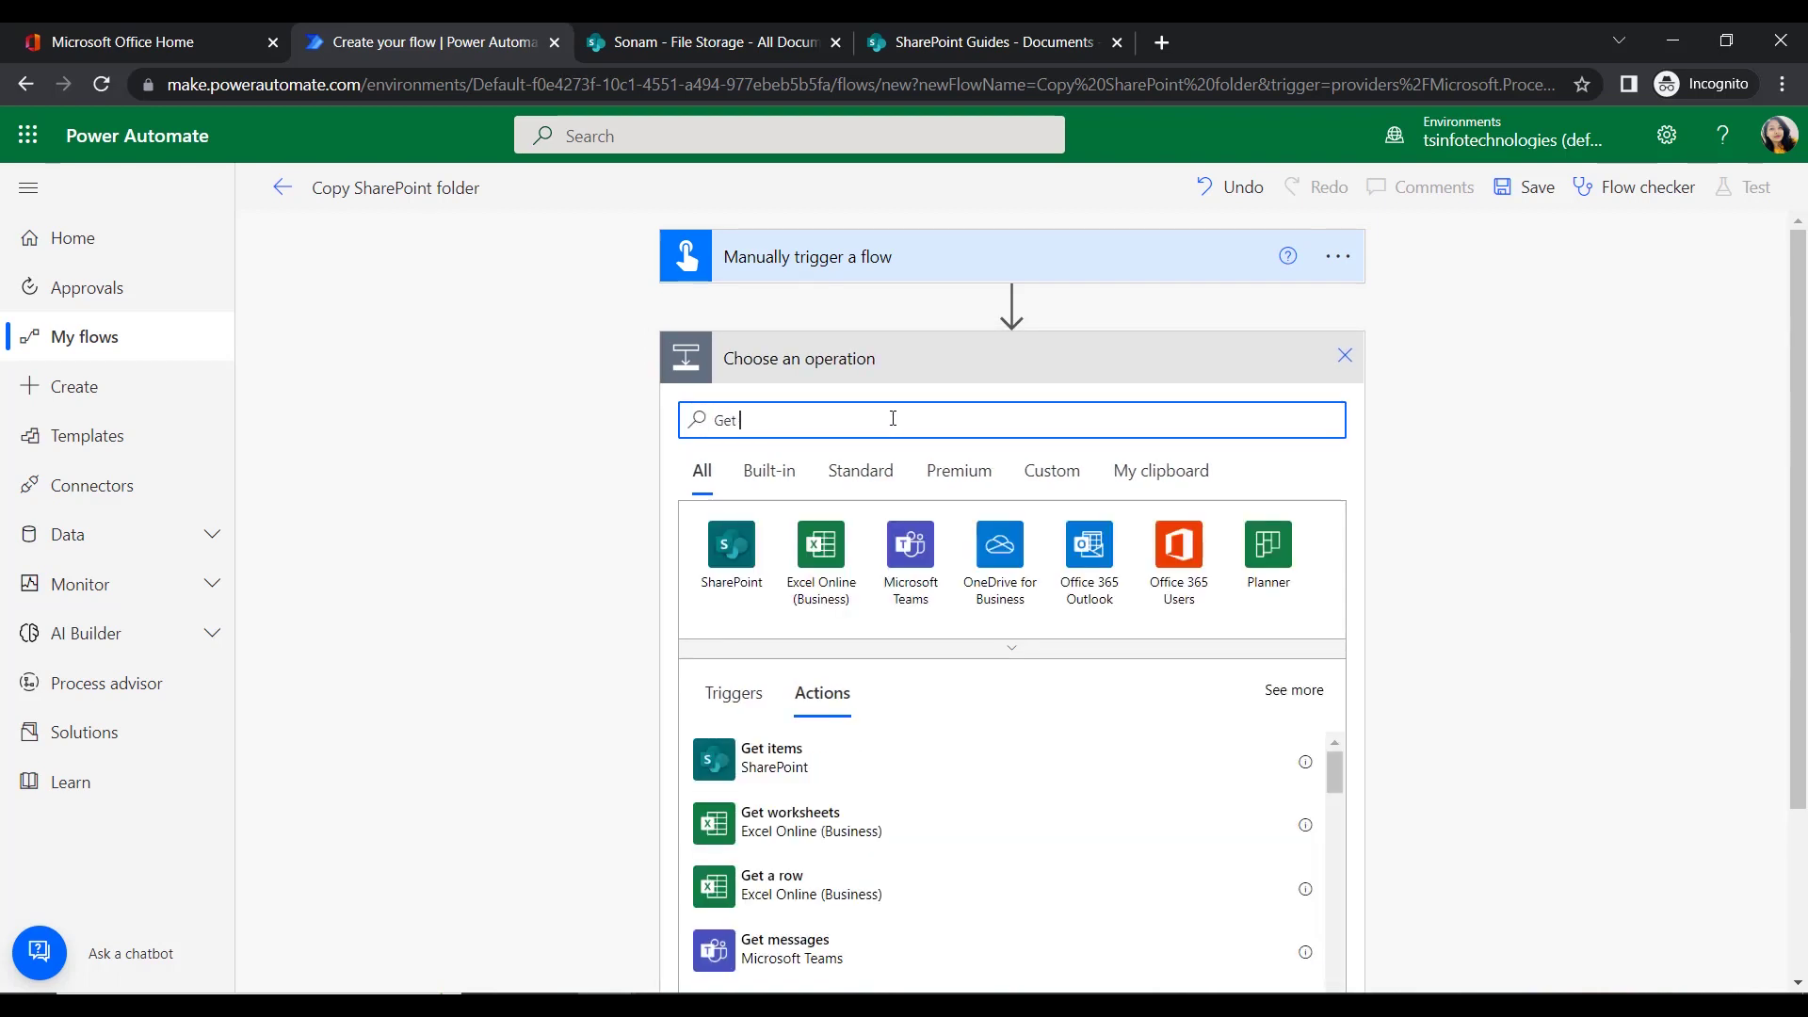
type(" meta")
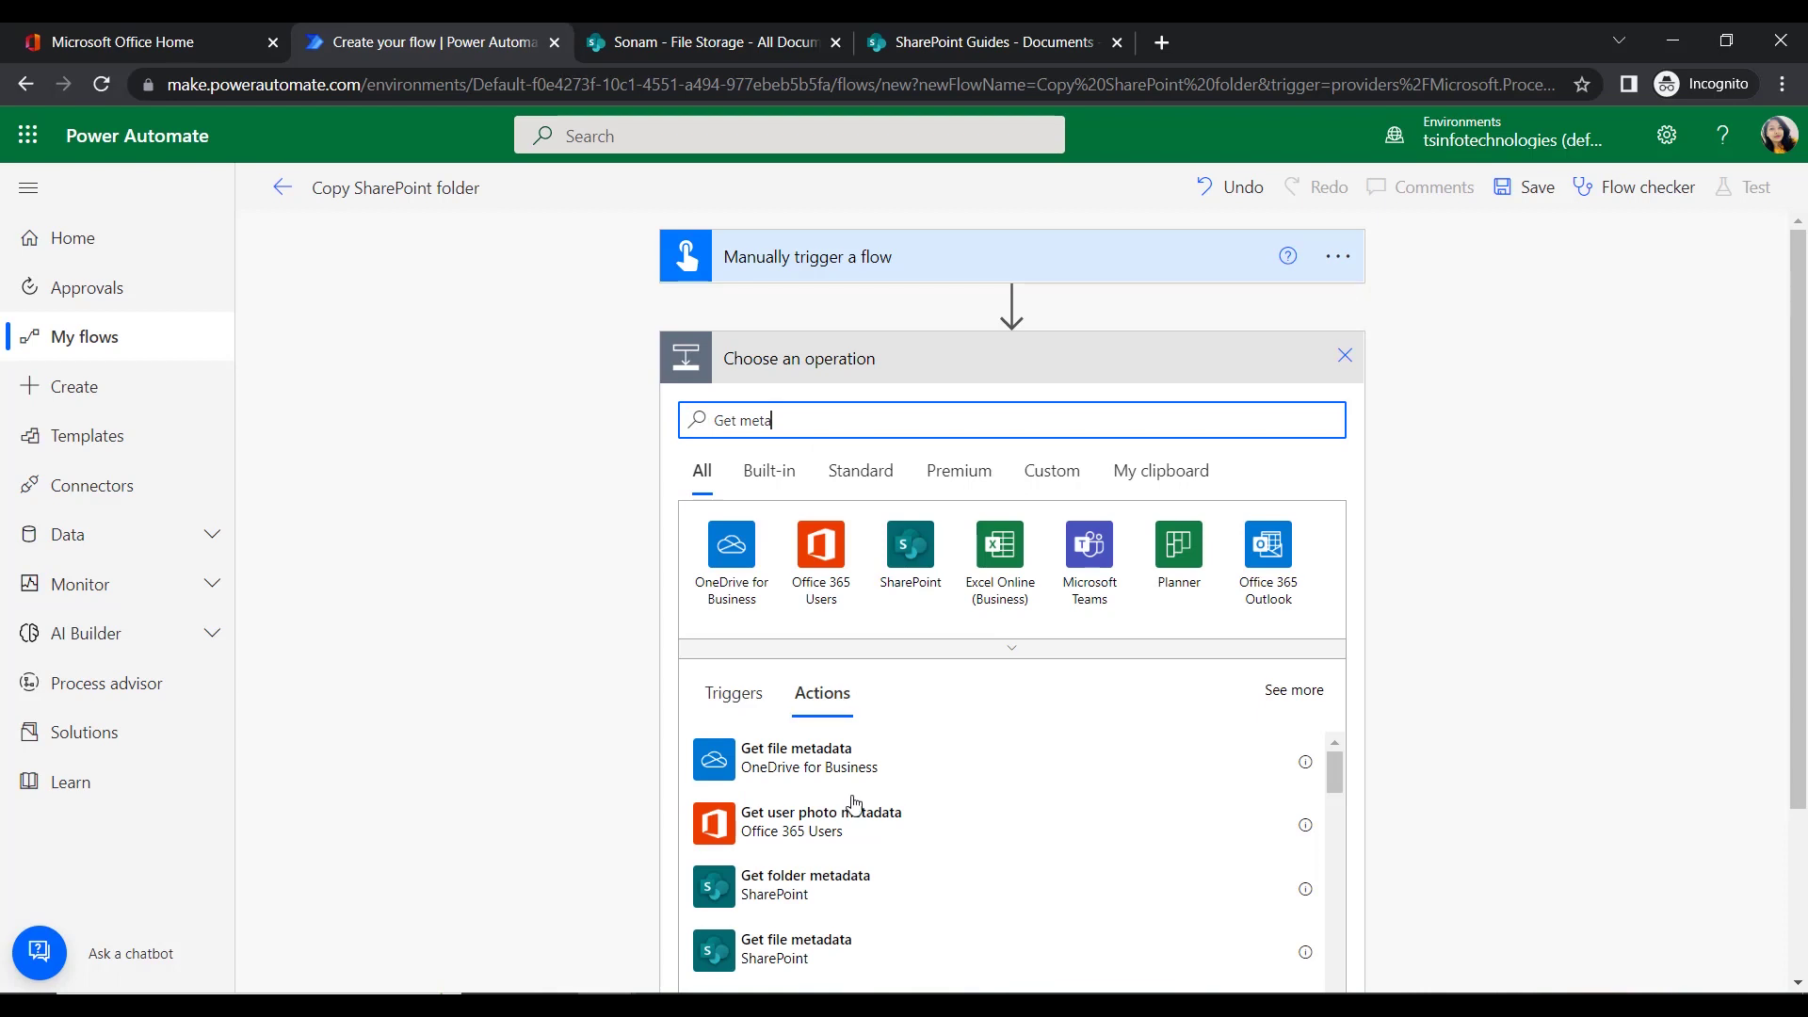
left_click(816, 887)
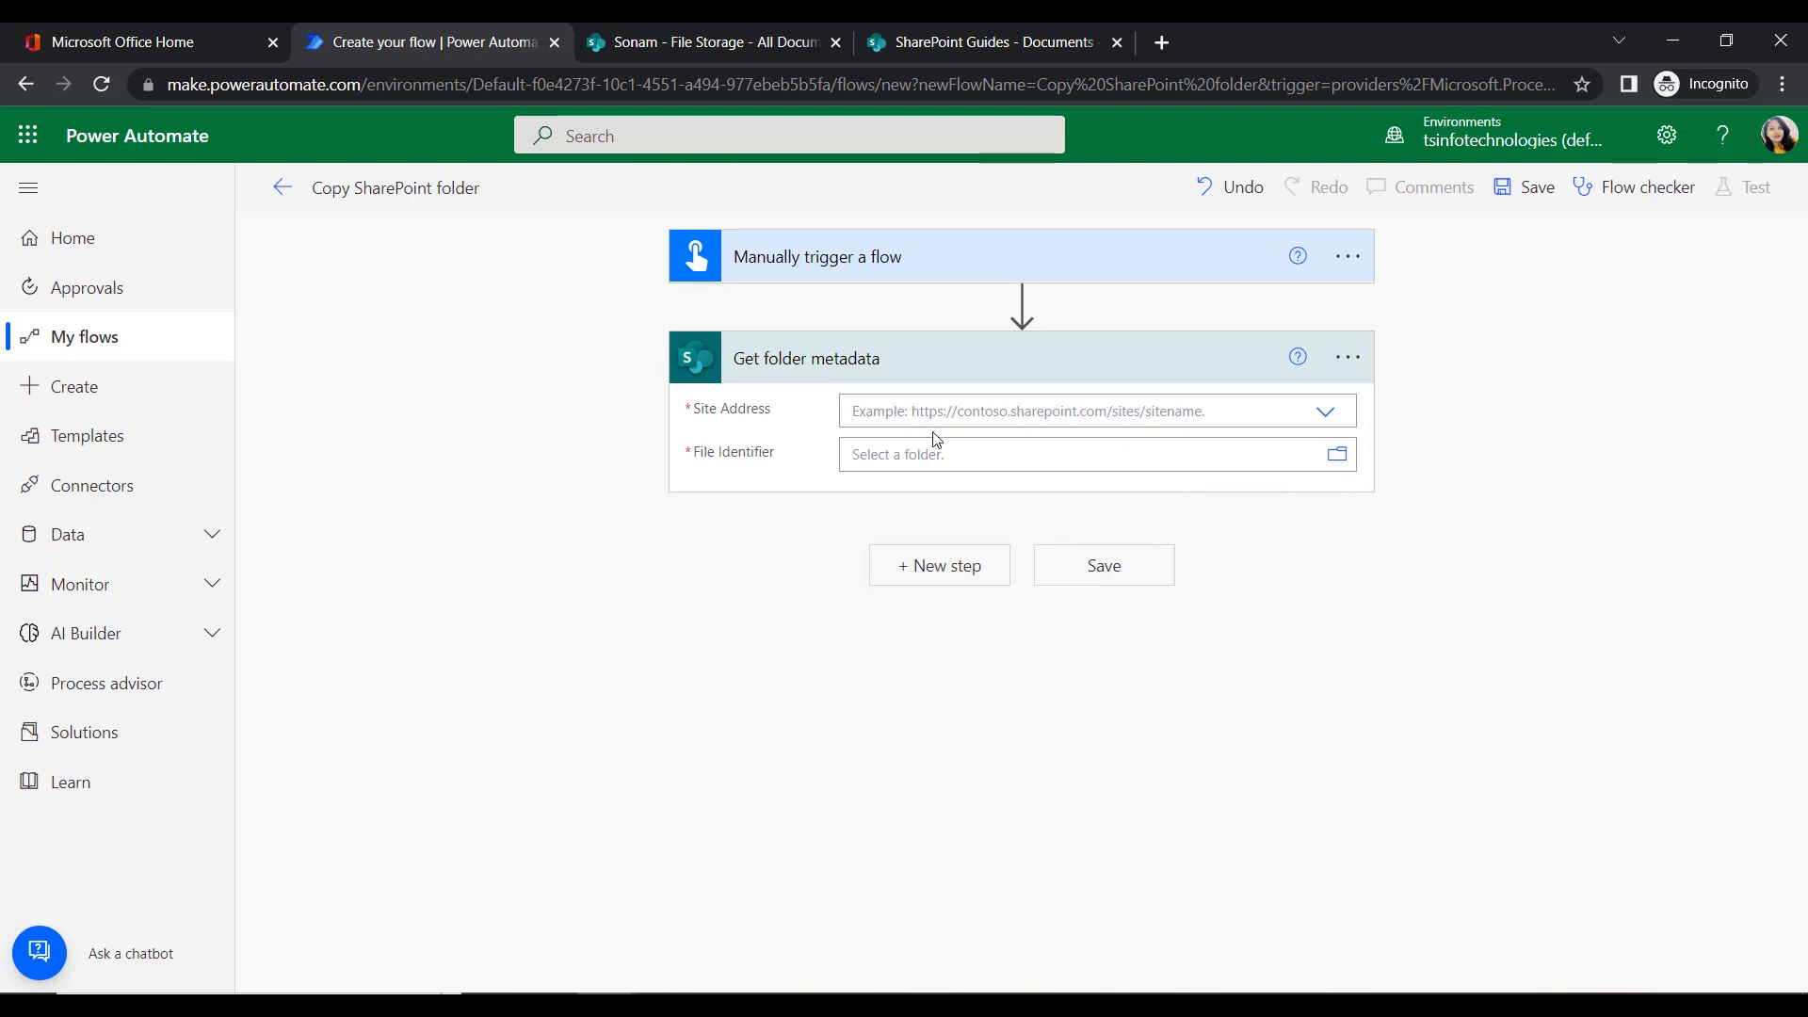
- Examine the contents of the Files folder in the File Storage library, then return to the library root
key("ctrl+Tab")
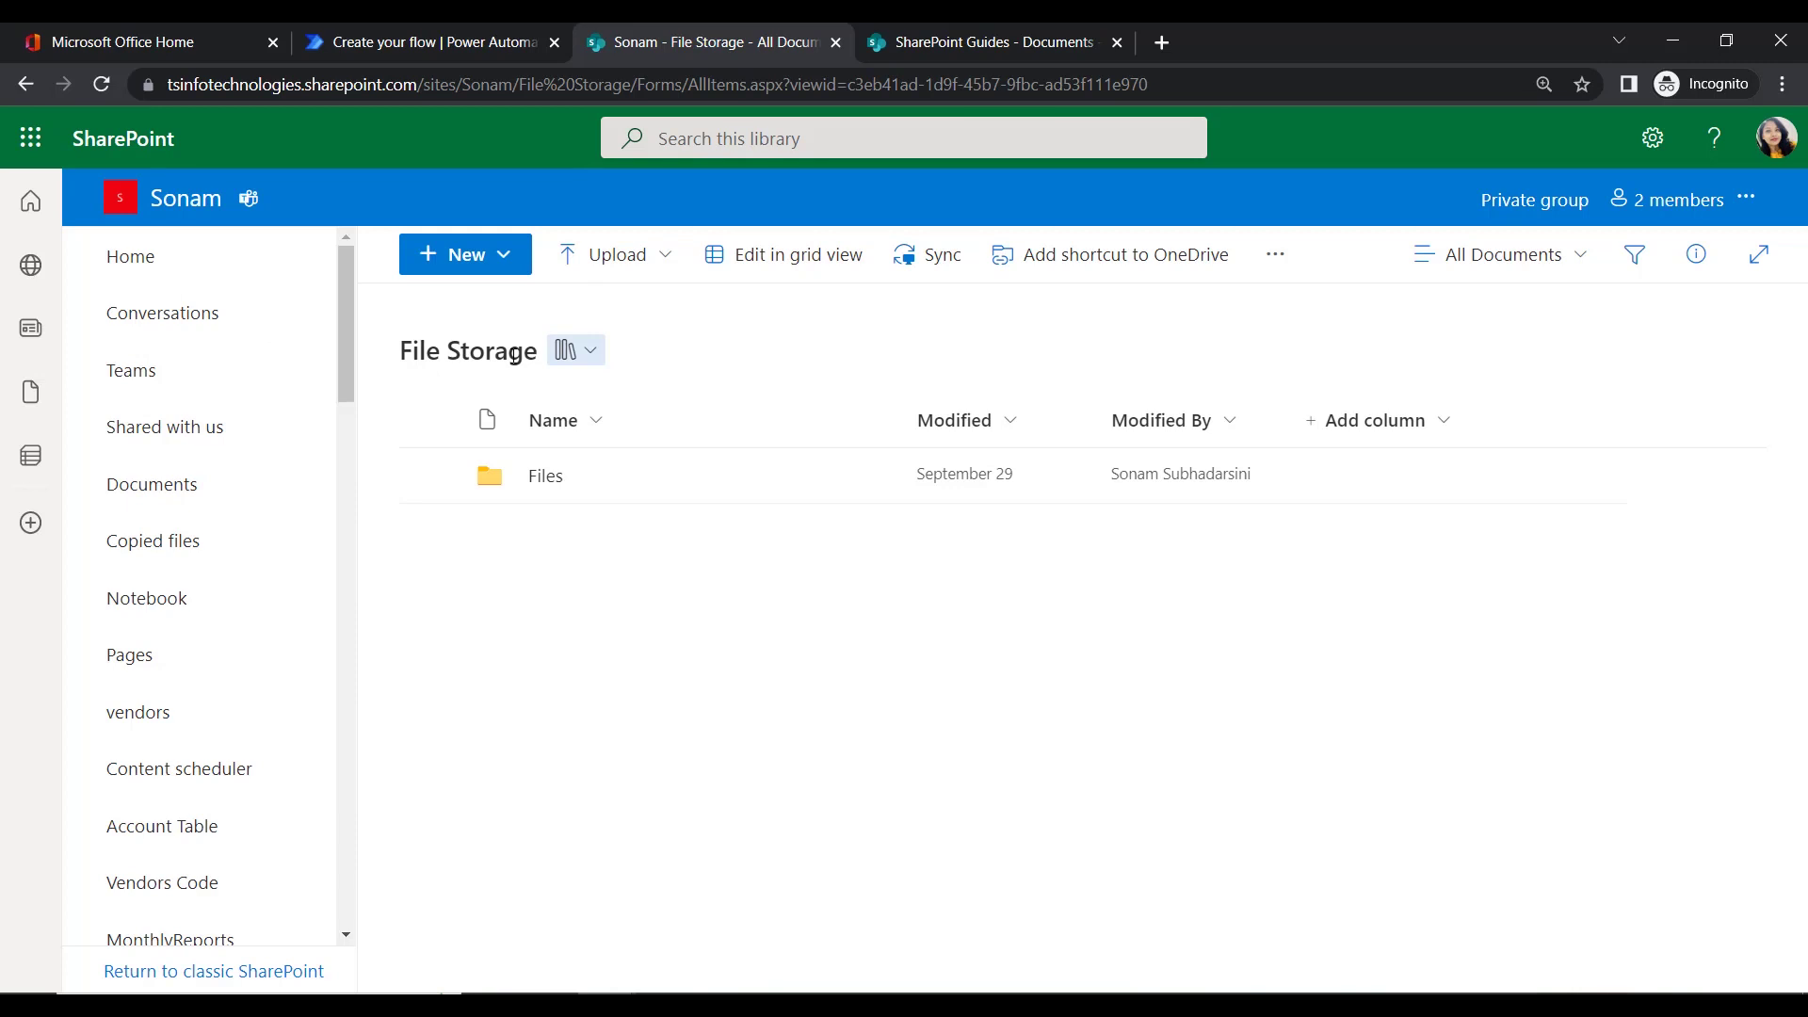
left_click(546, 477)
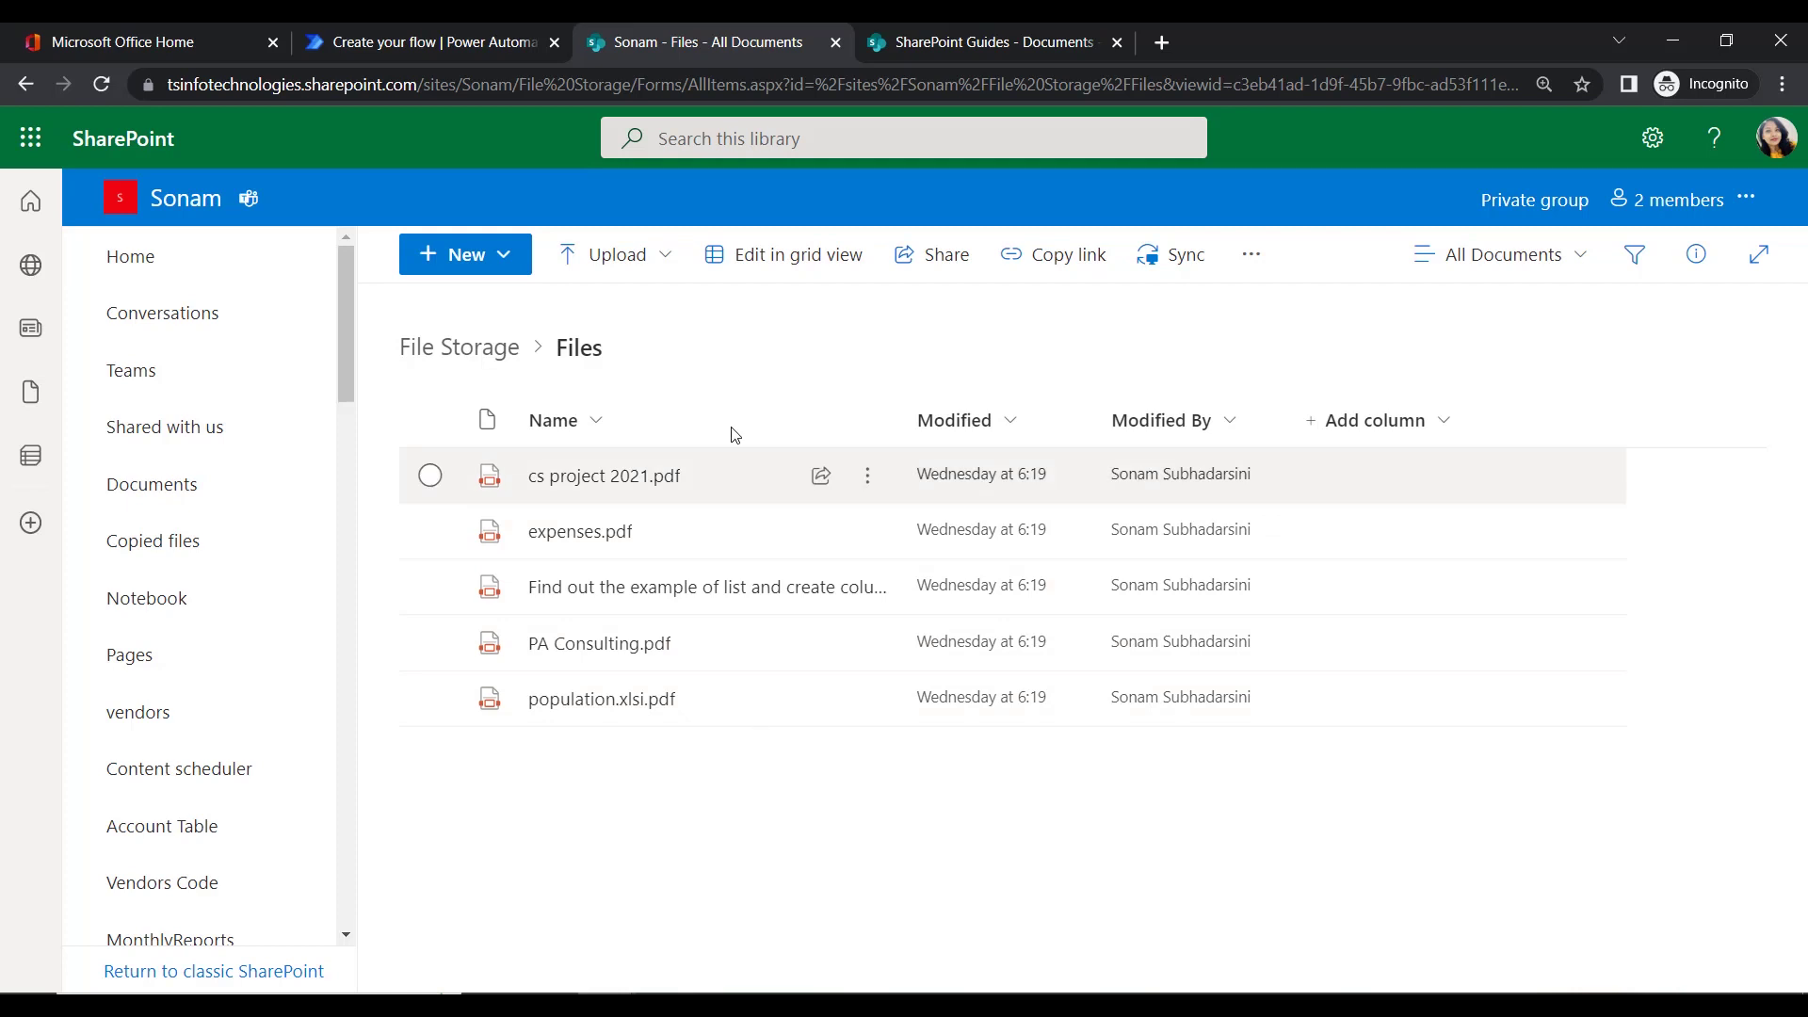
left_click(438, 348)
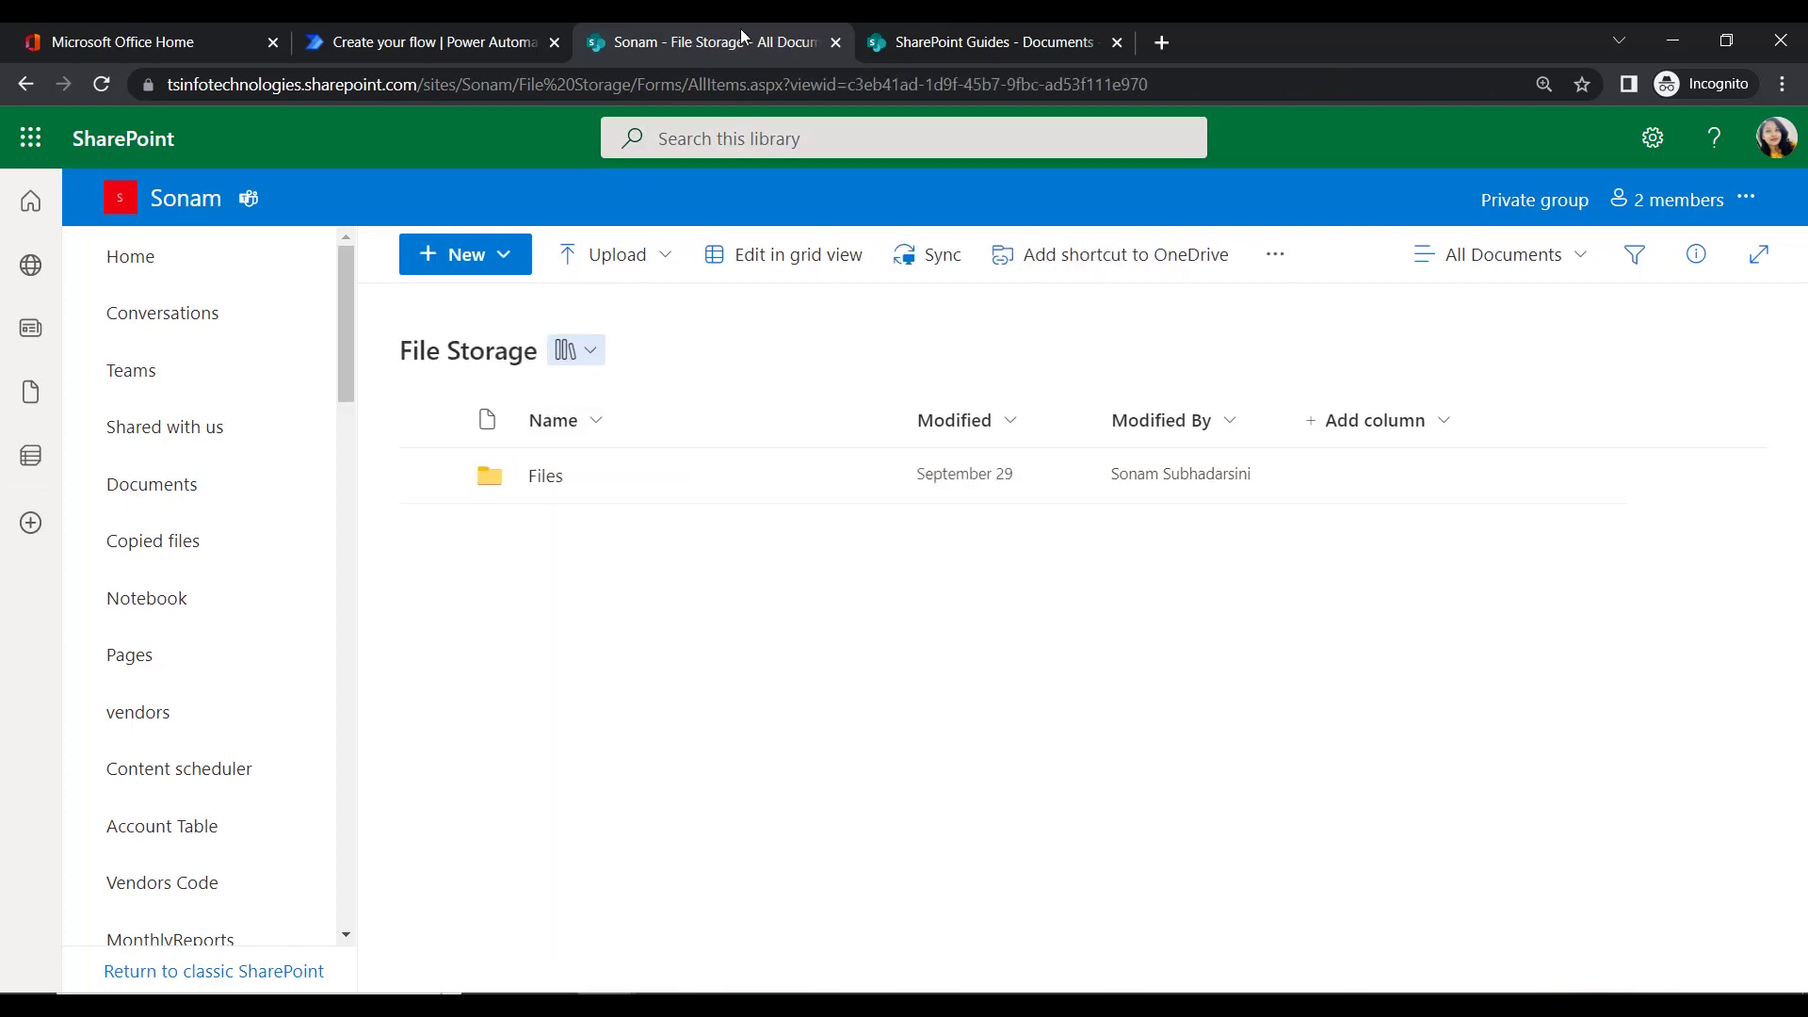
- Set the Get folder metadata site address to the site holding the File Storage library and open the File Identifier folder picker
left_click(452, 42)
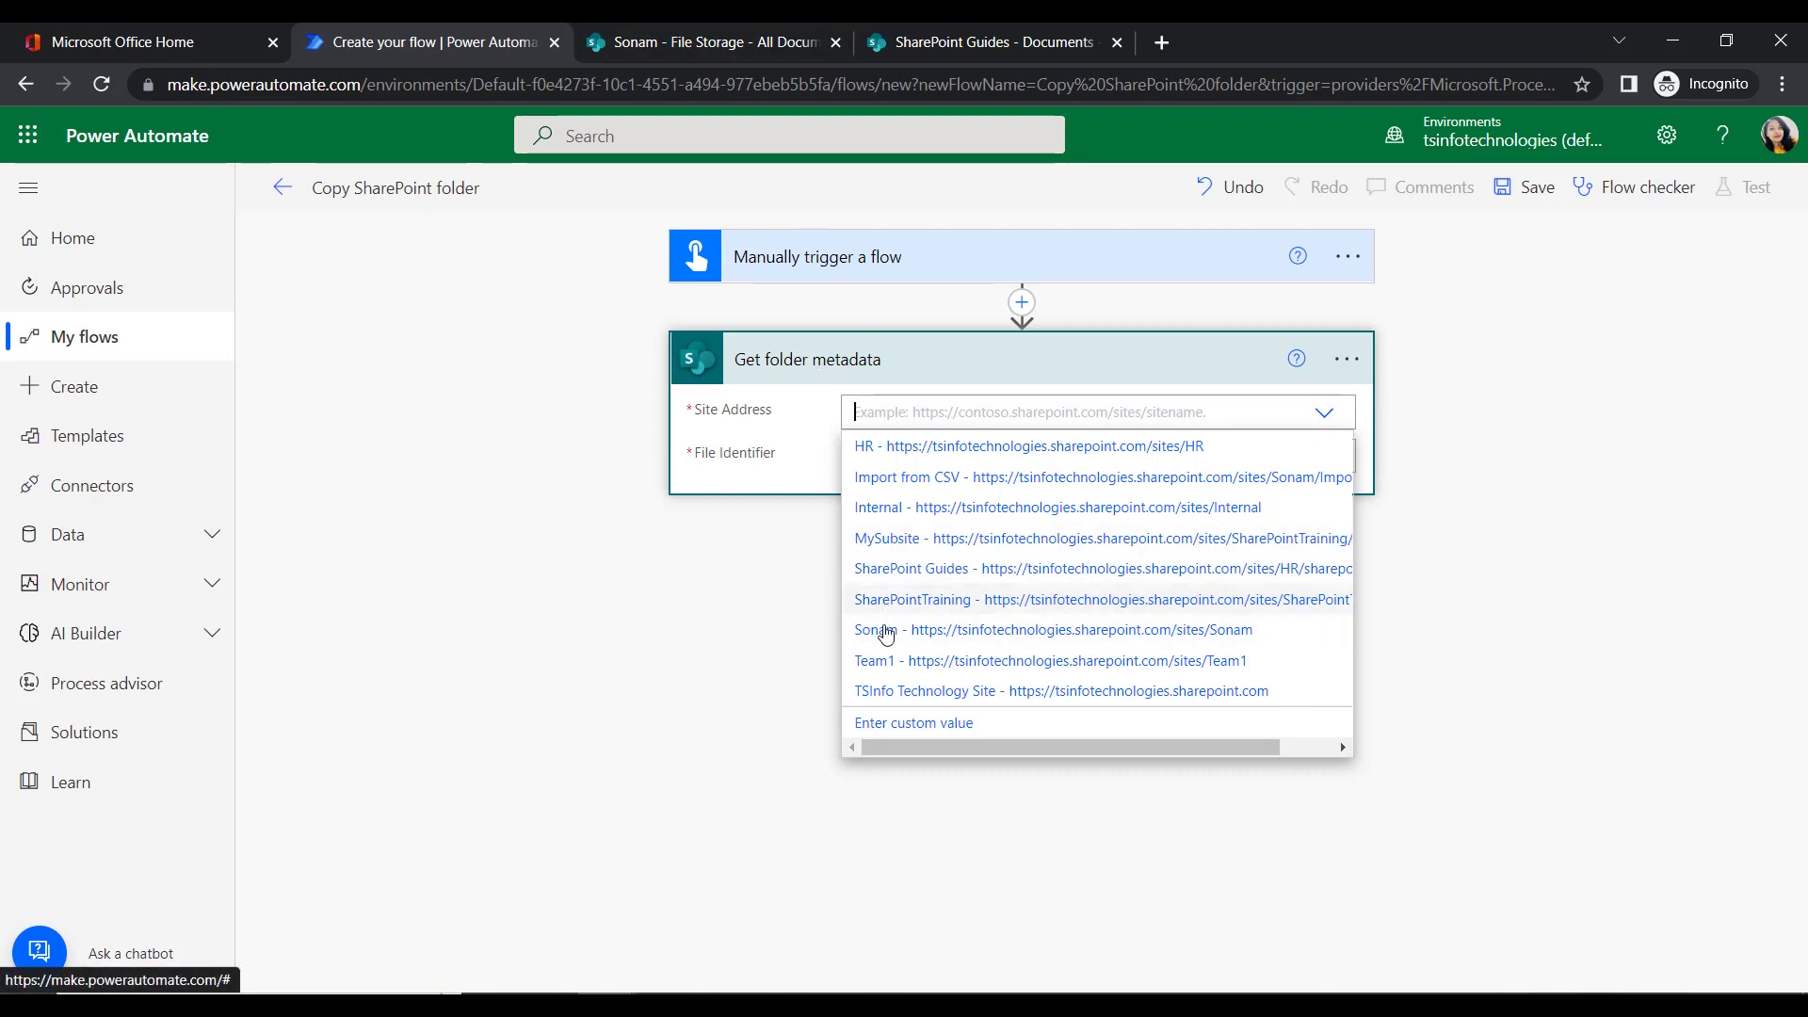
left_click(885, 631)
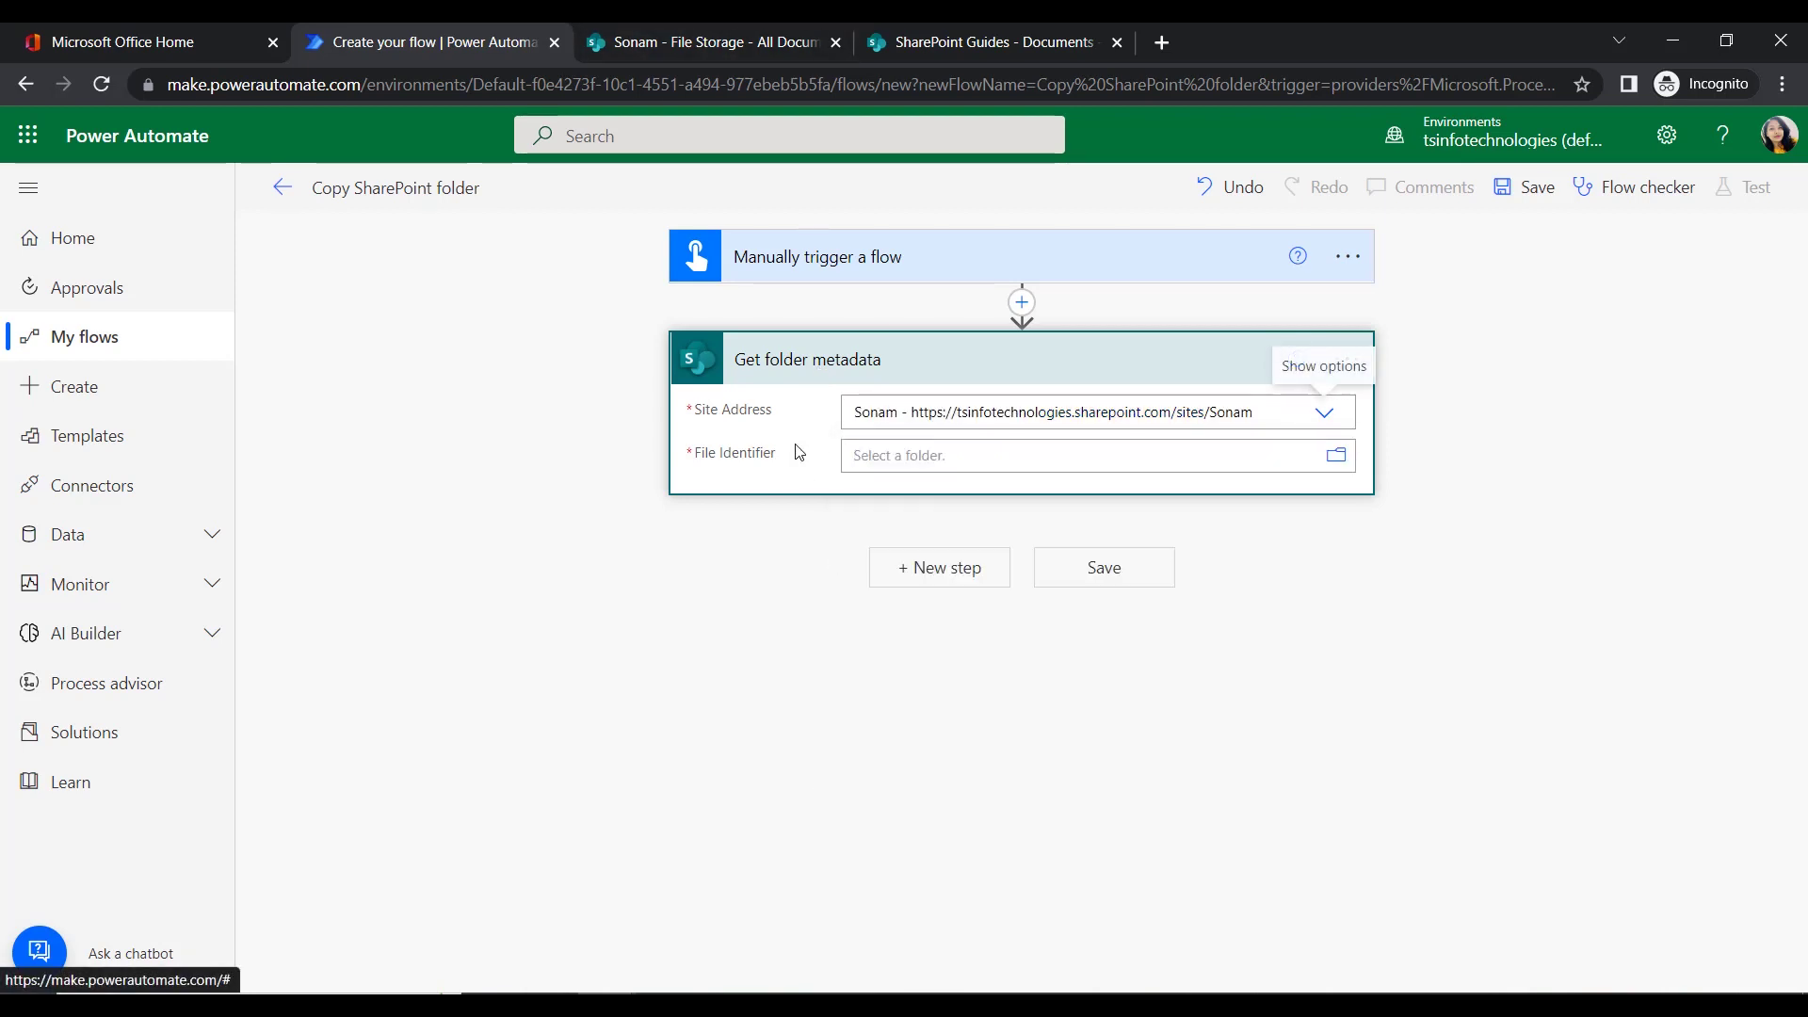
left_click(894, 456)
left_click(1327, 456)
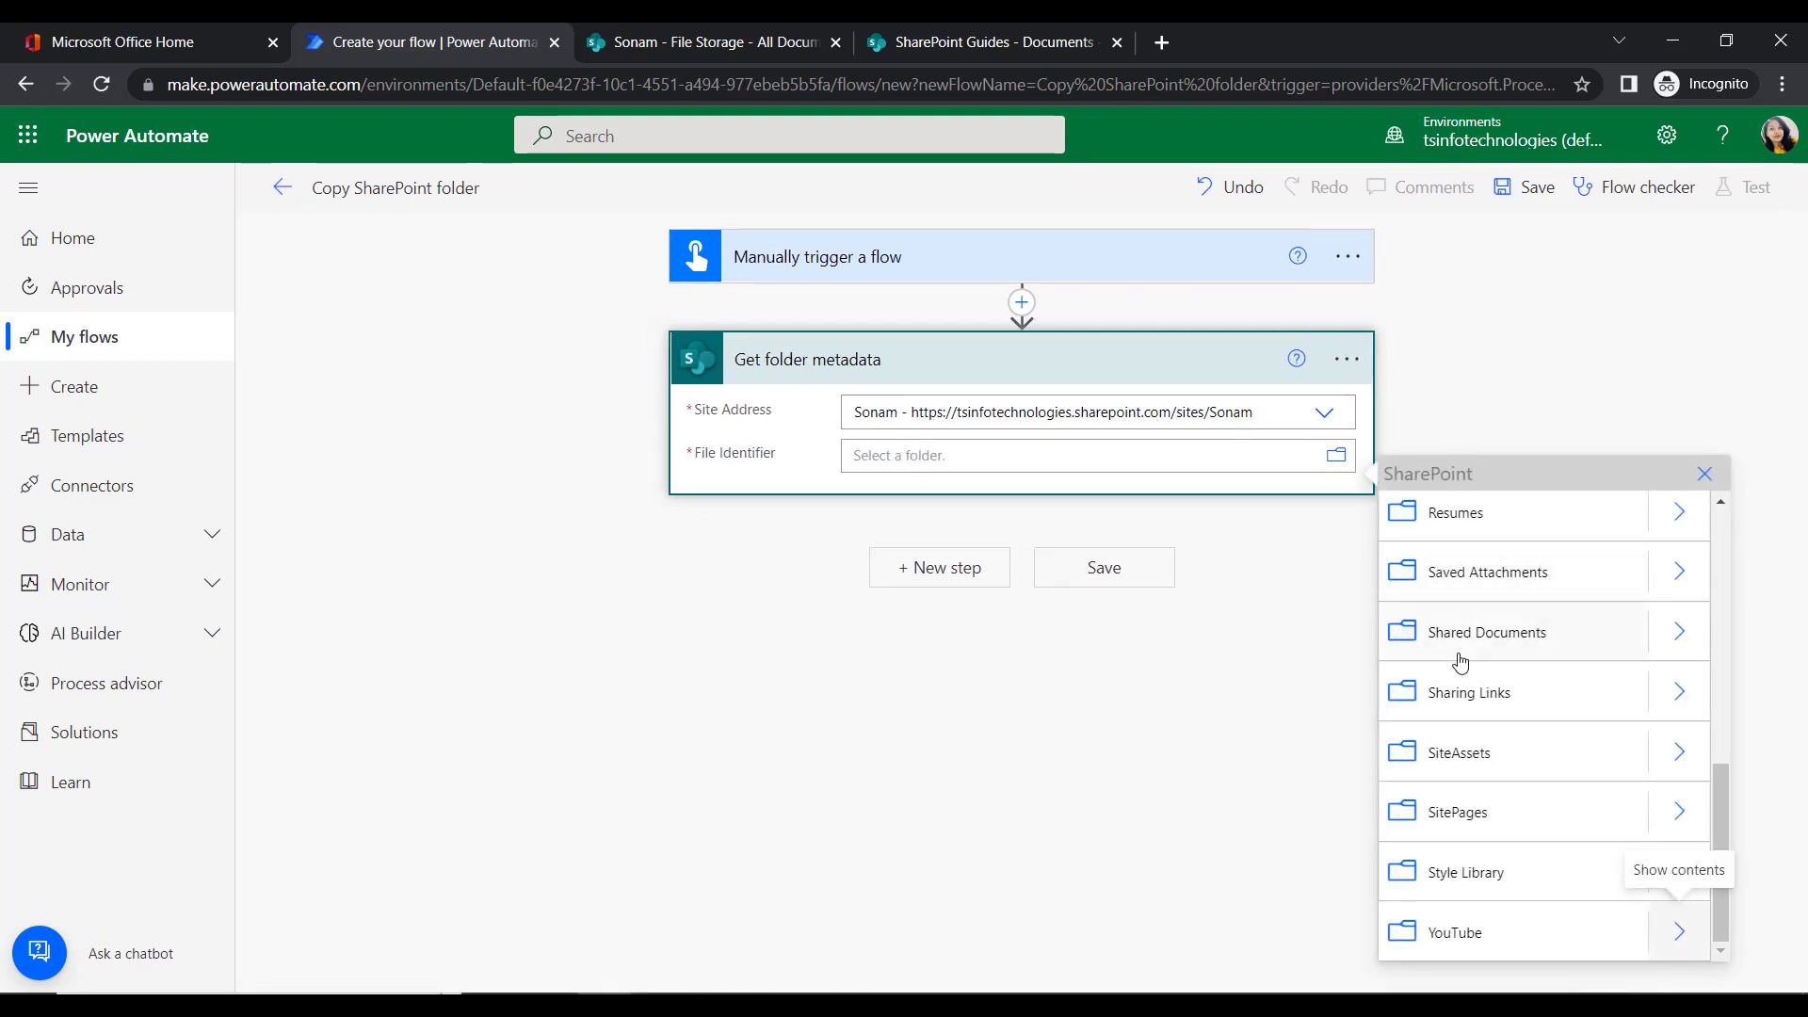
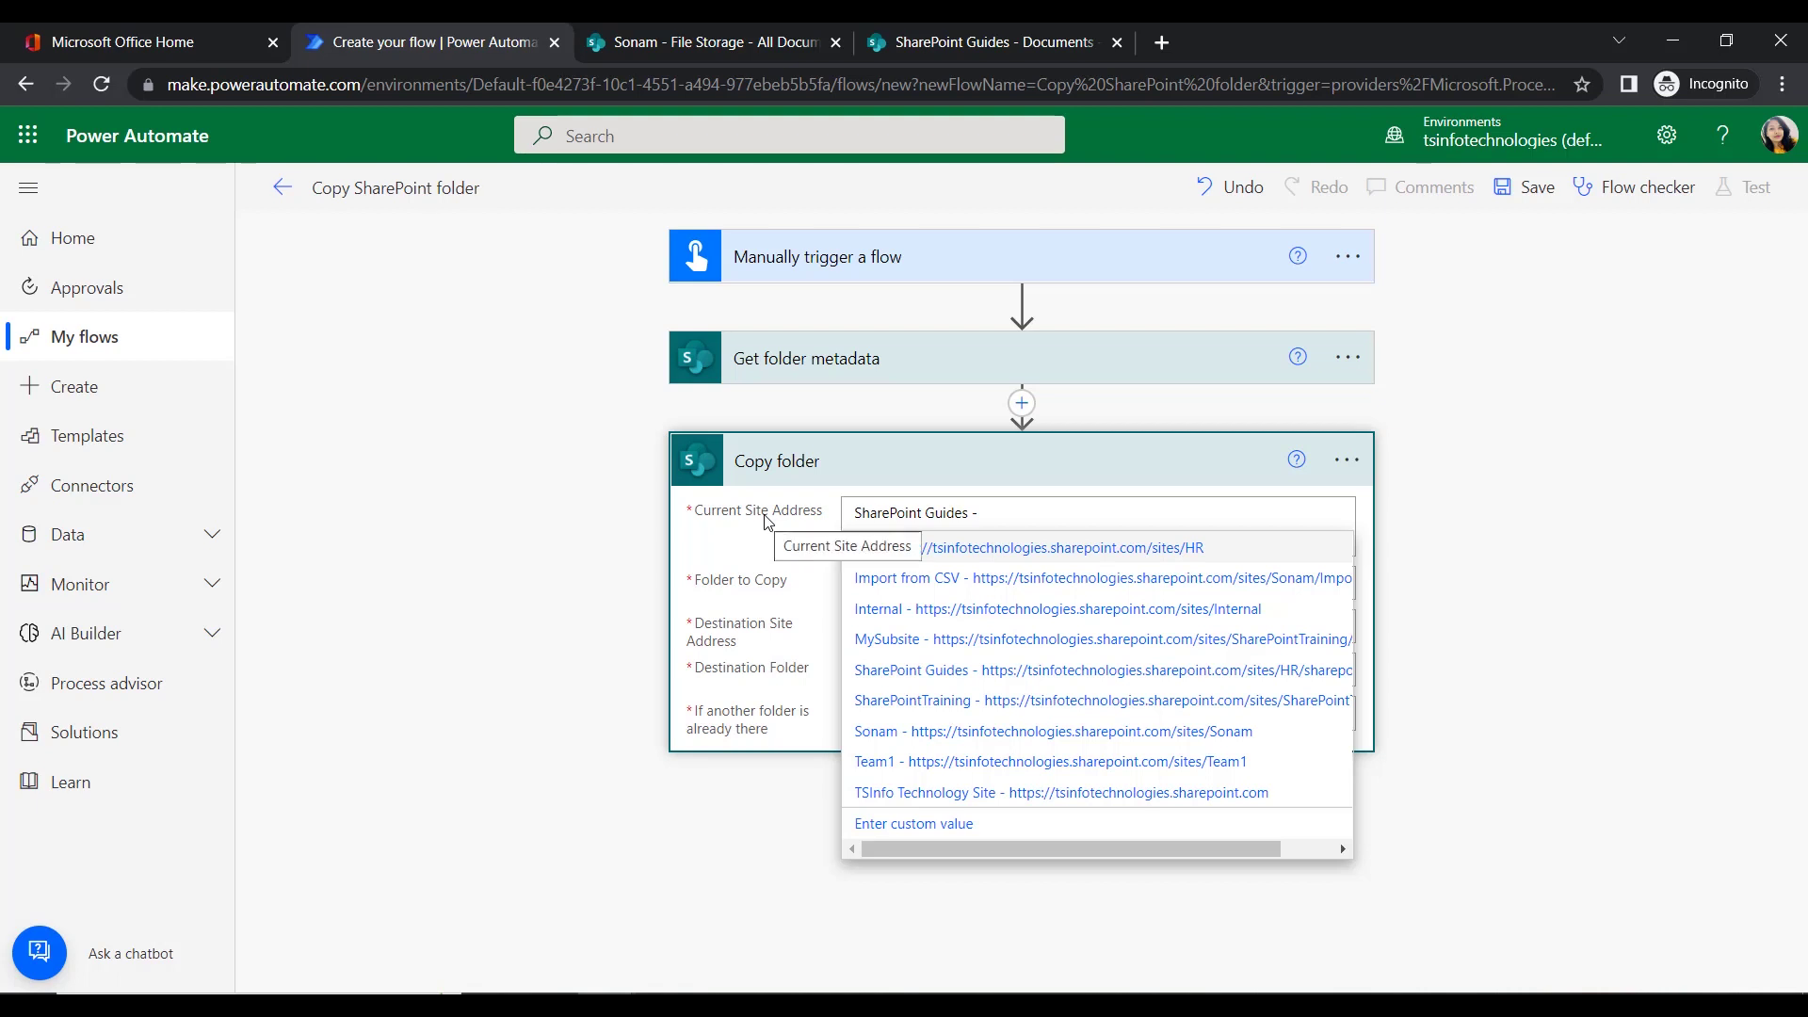
- Set the Copy folder action's current site to the File Storage library's site and its Folder to Copy to the Get folder metadata Id
left_click(875, 740)
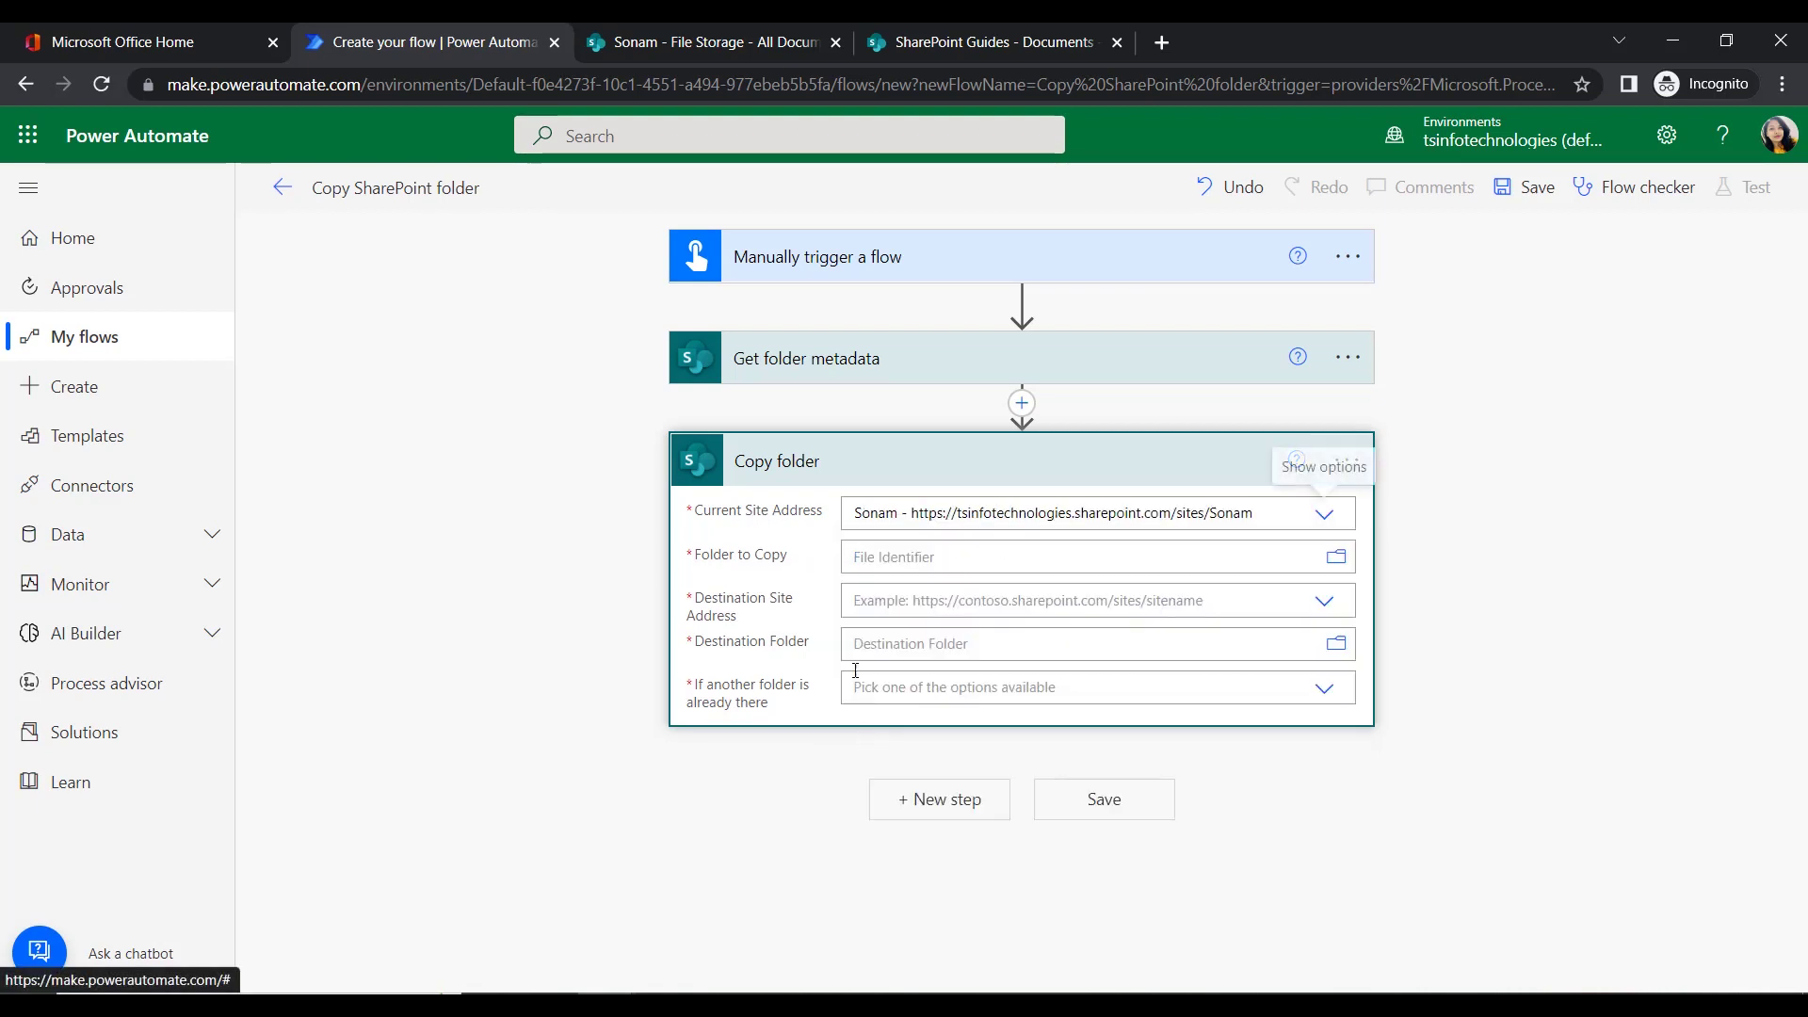
left_click(883, 556)
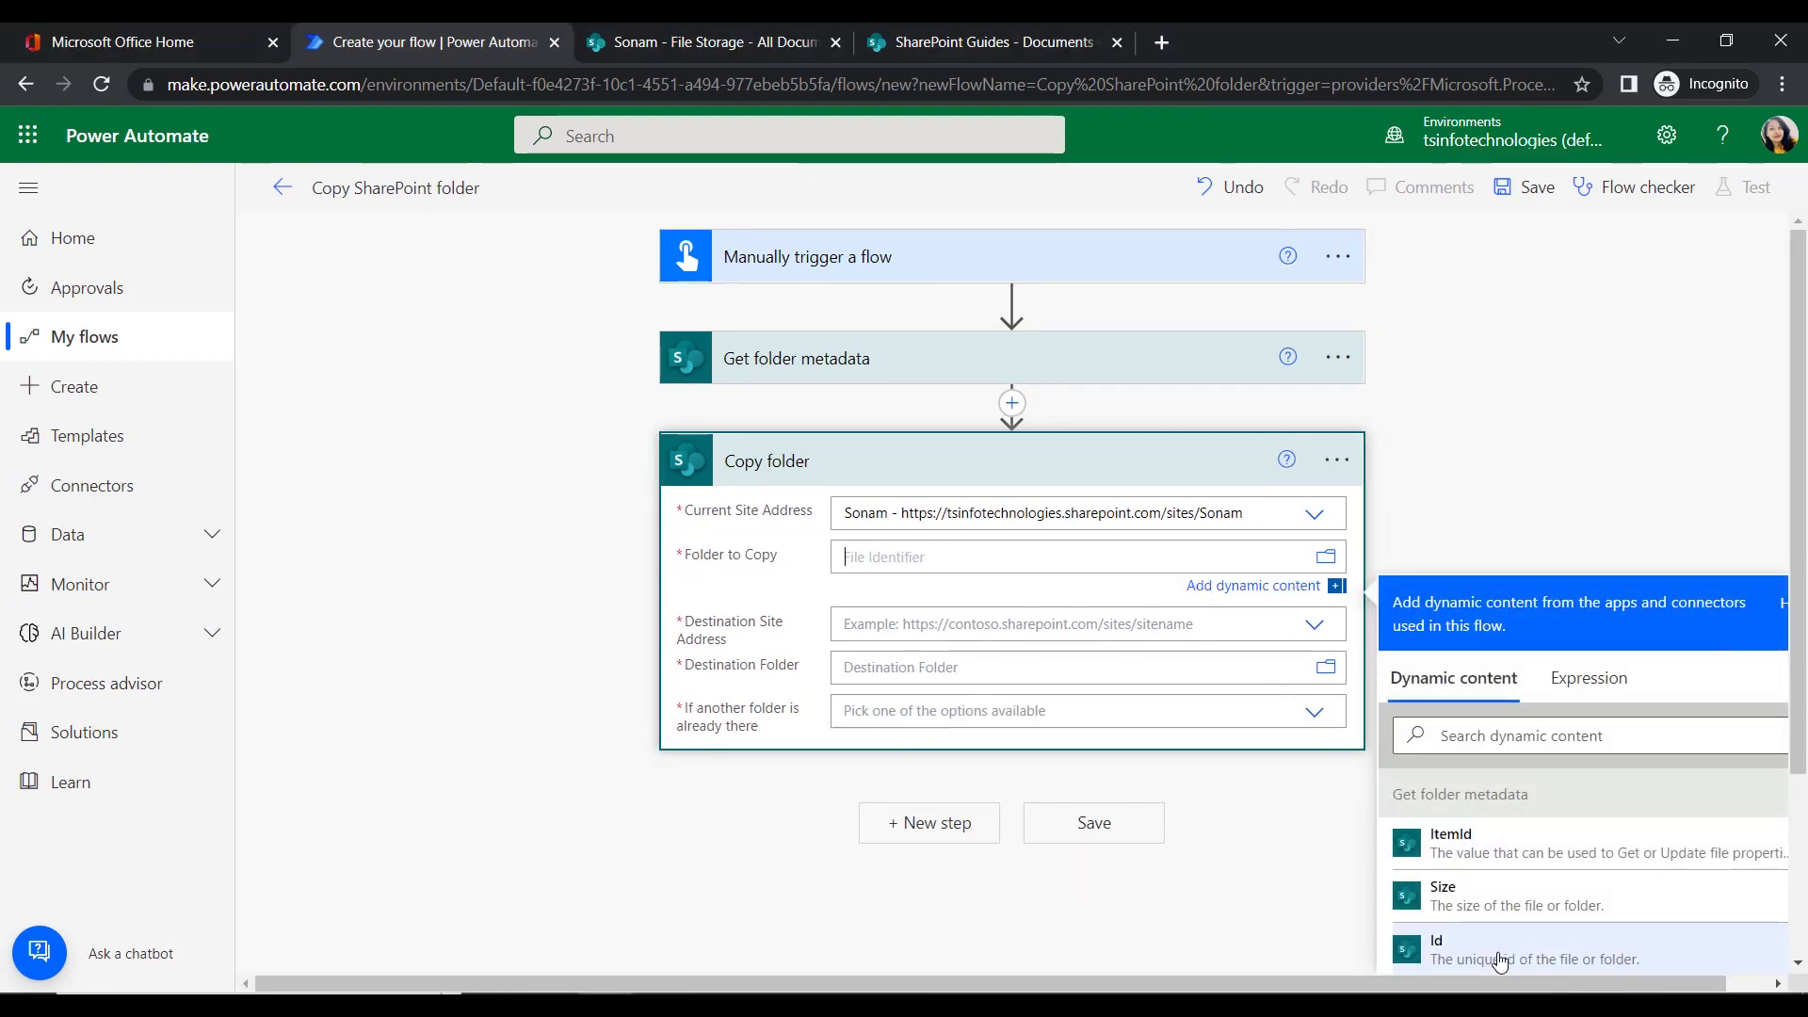
scroll(1483, 855, "down", 1)
scroll(1483, 855, "up", 1)
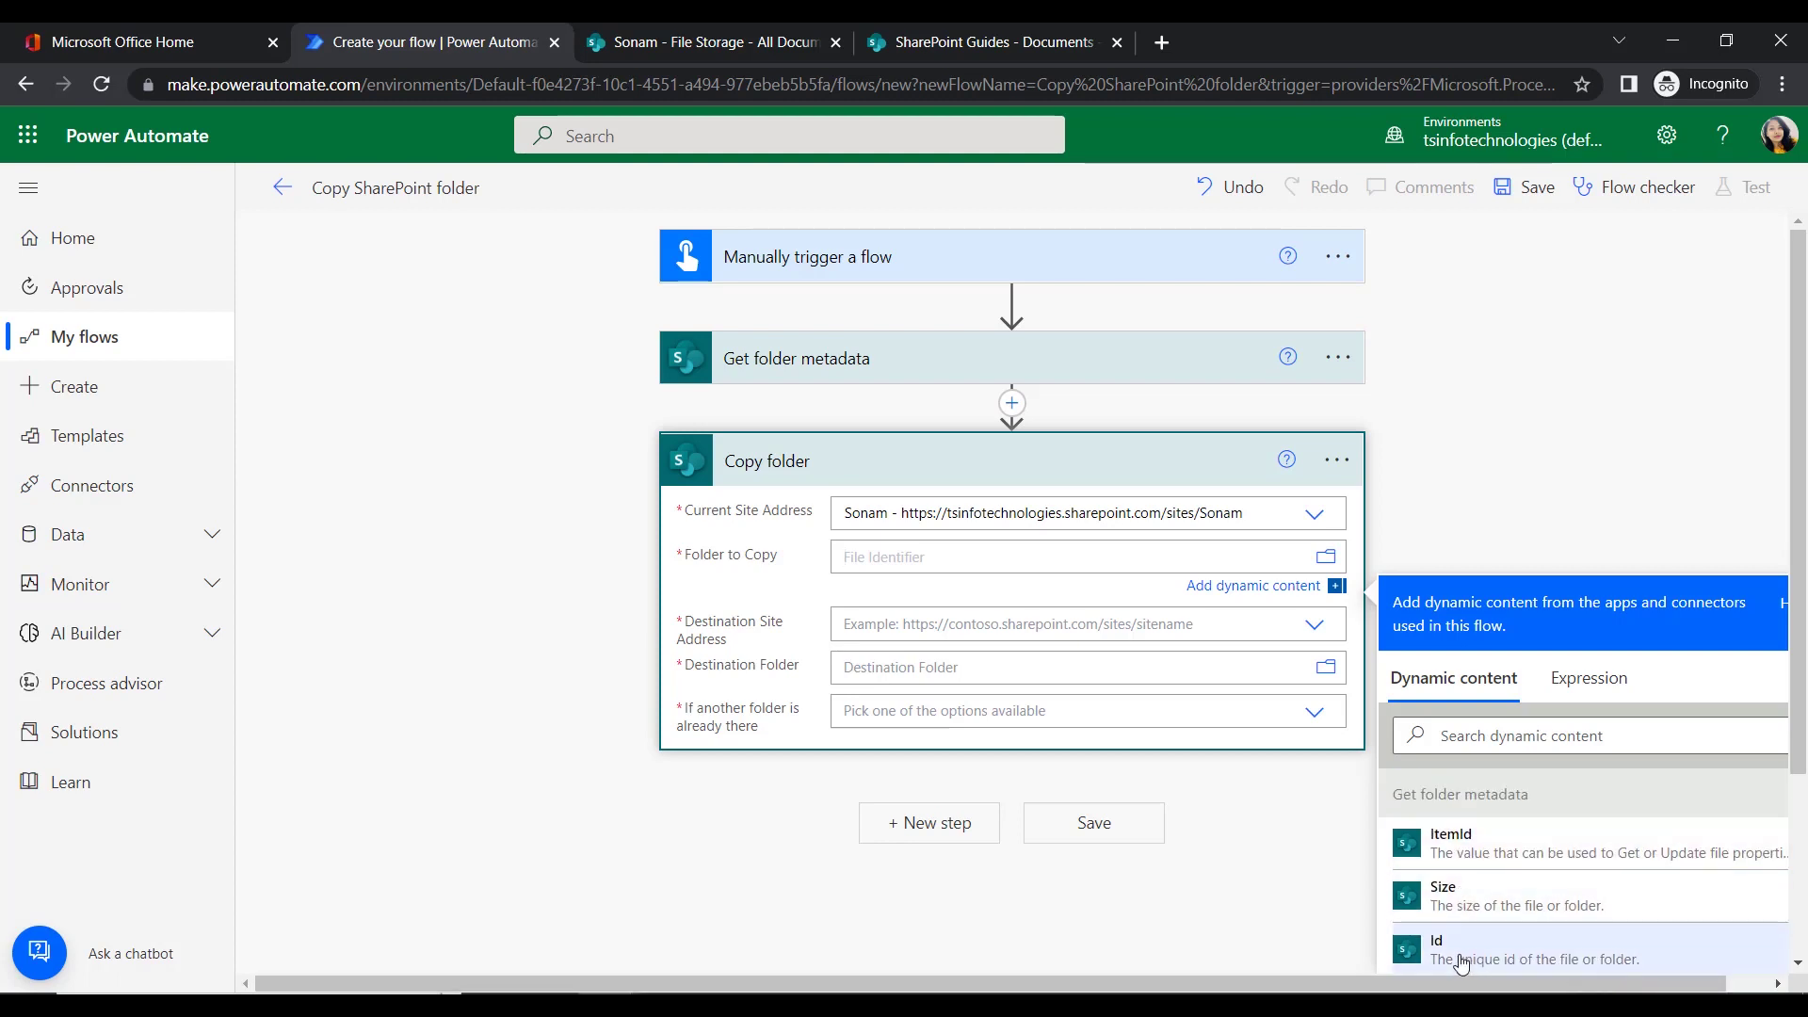
left_click(1462, 955)
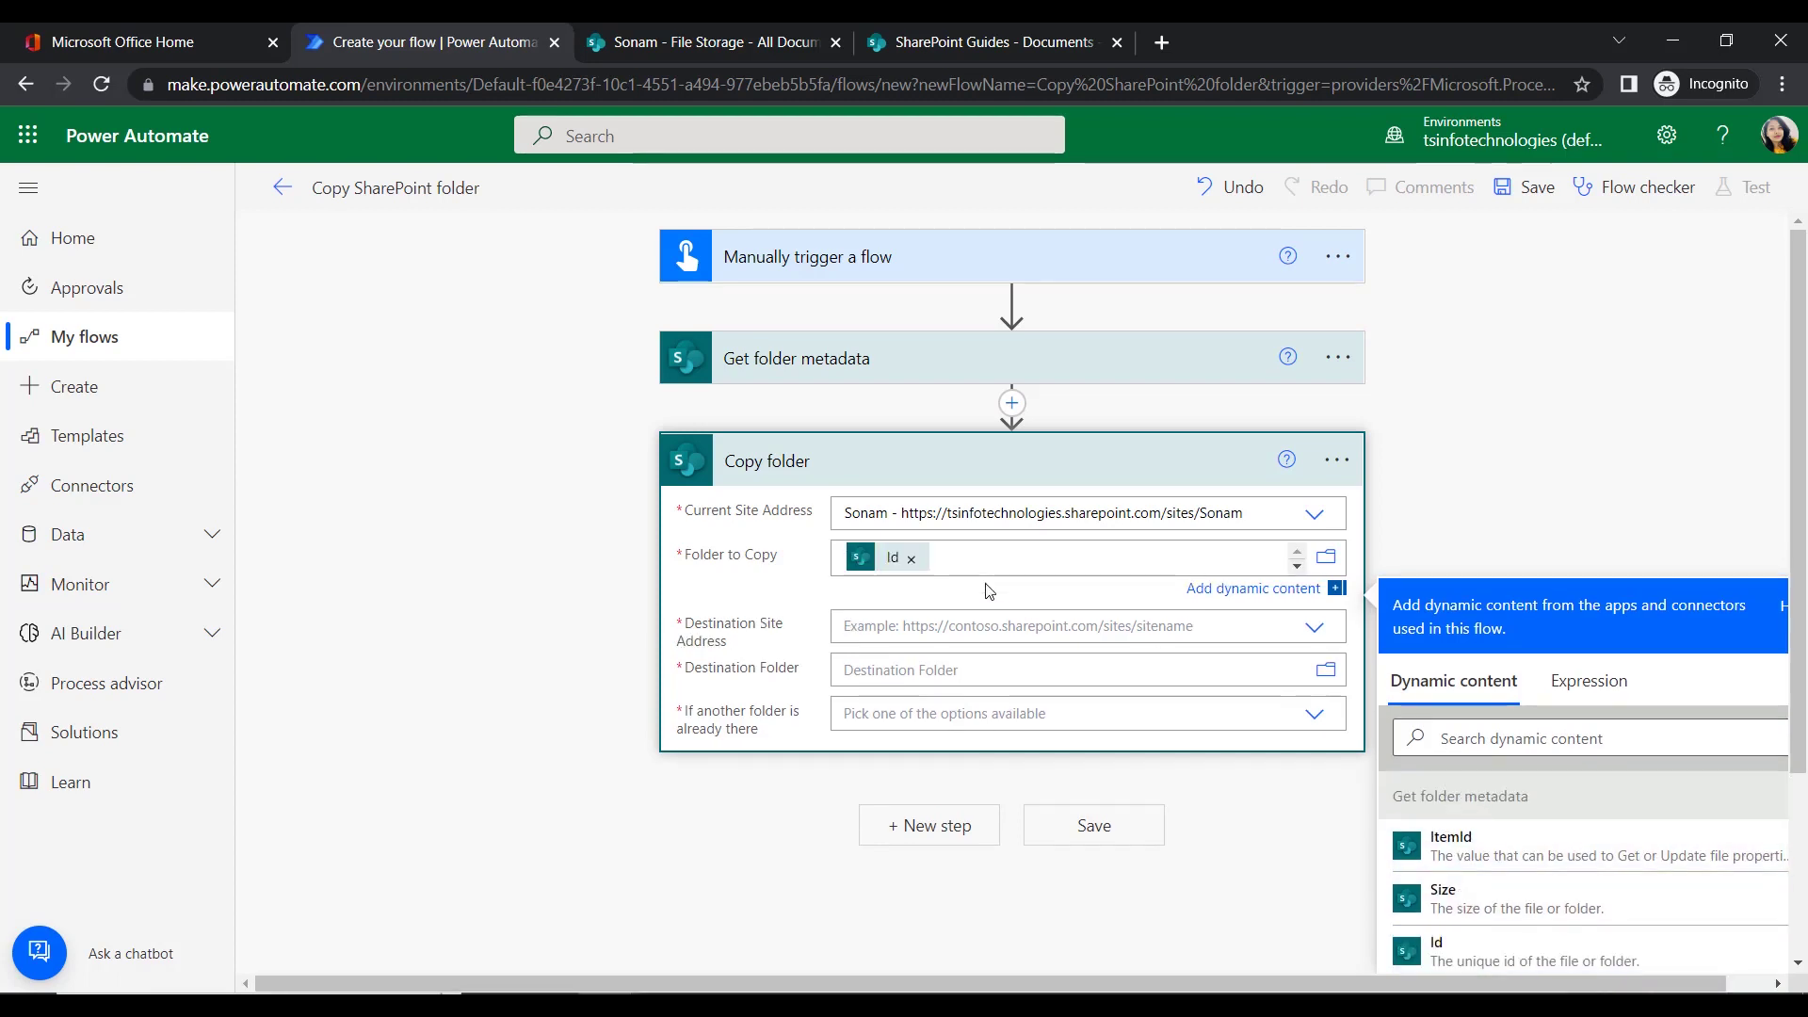
- Set the Copy folder action's destination site address to SharePoint Guides and its destination folder to /Shared Documents
left_click(924, 631)
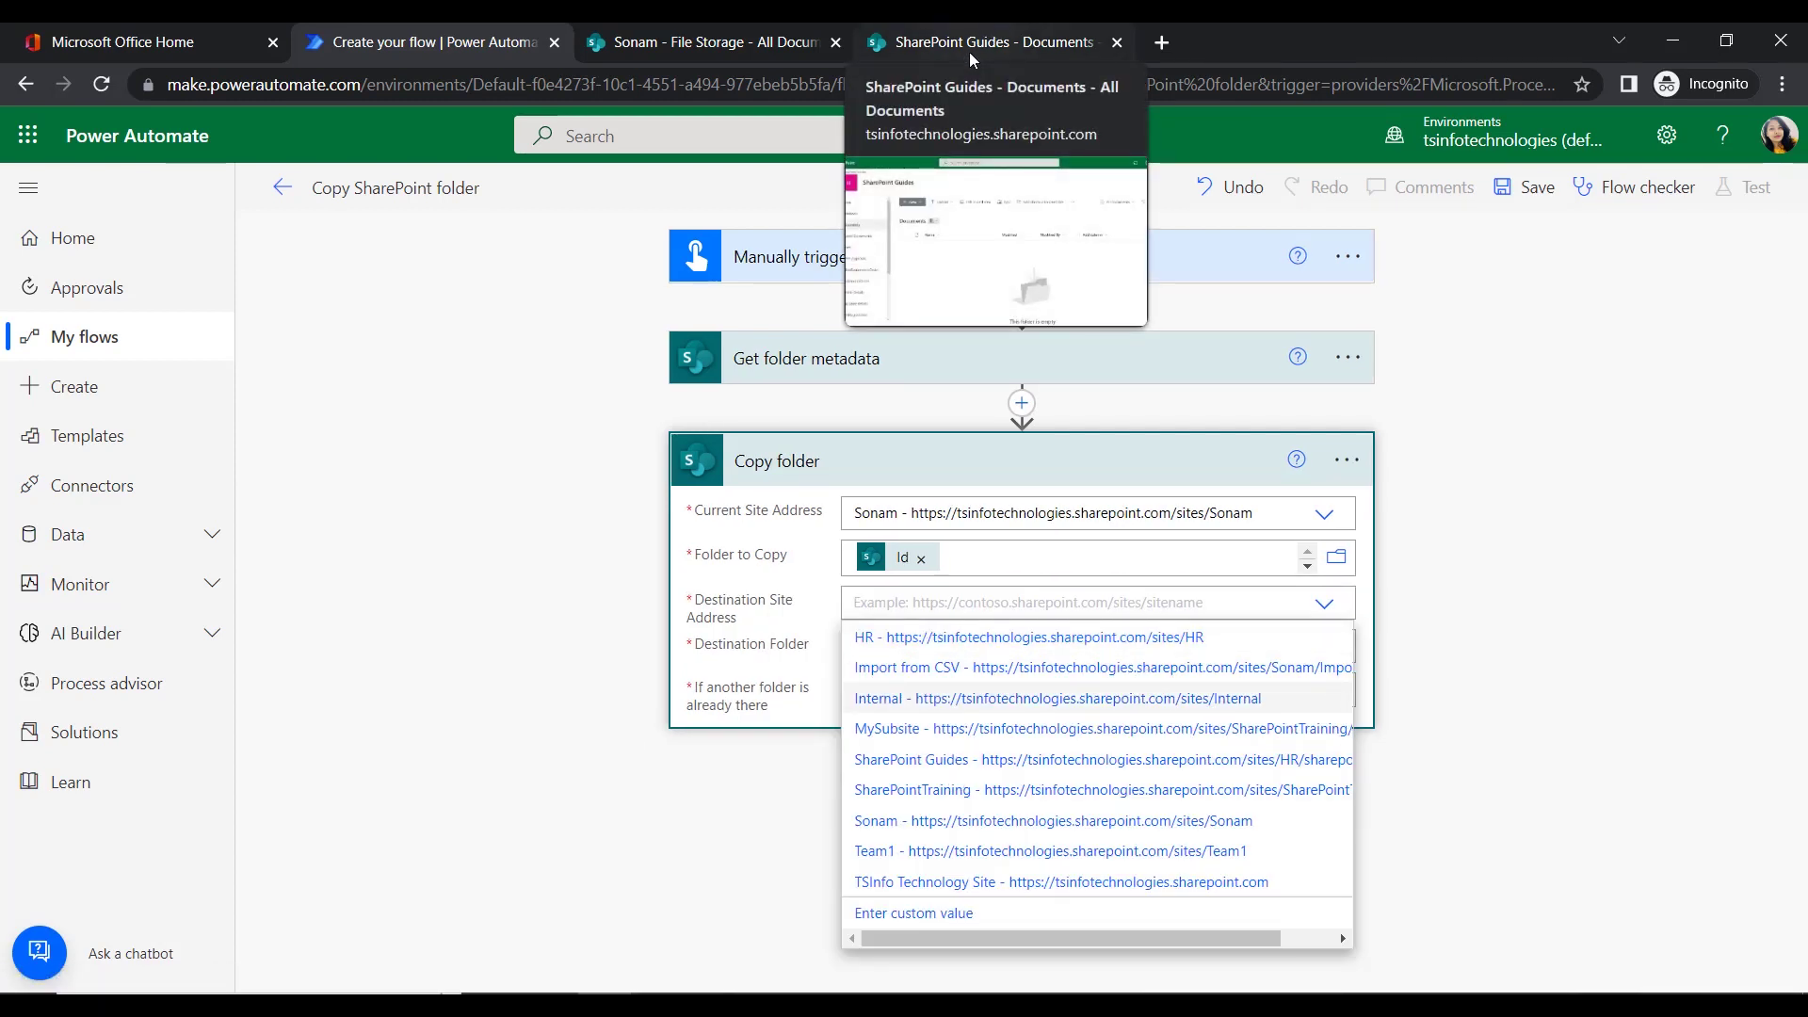
left_click(937, 760)
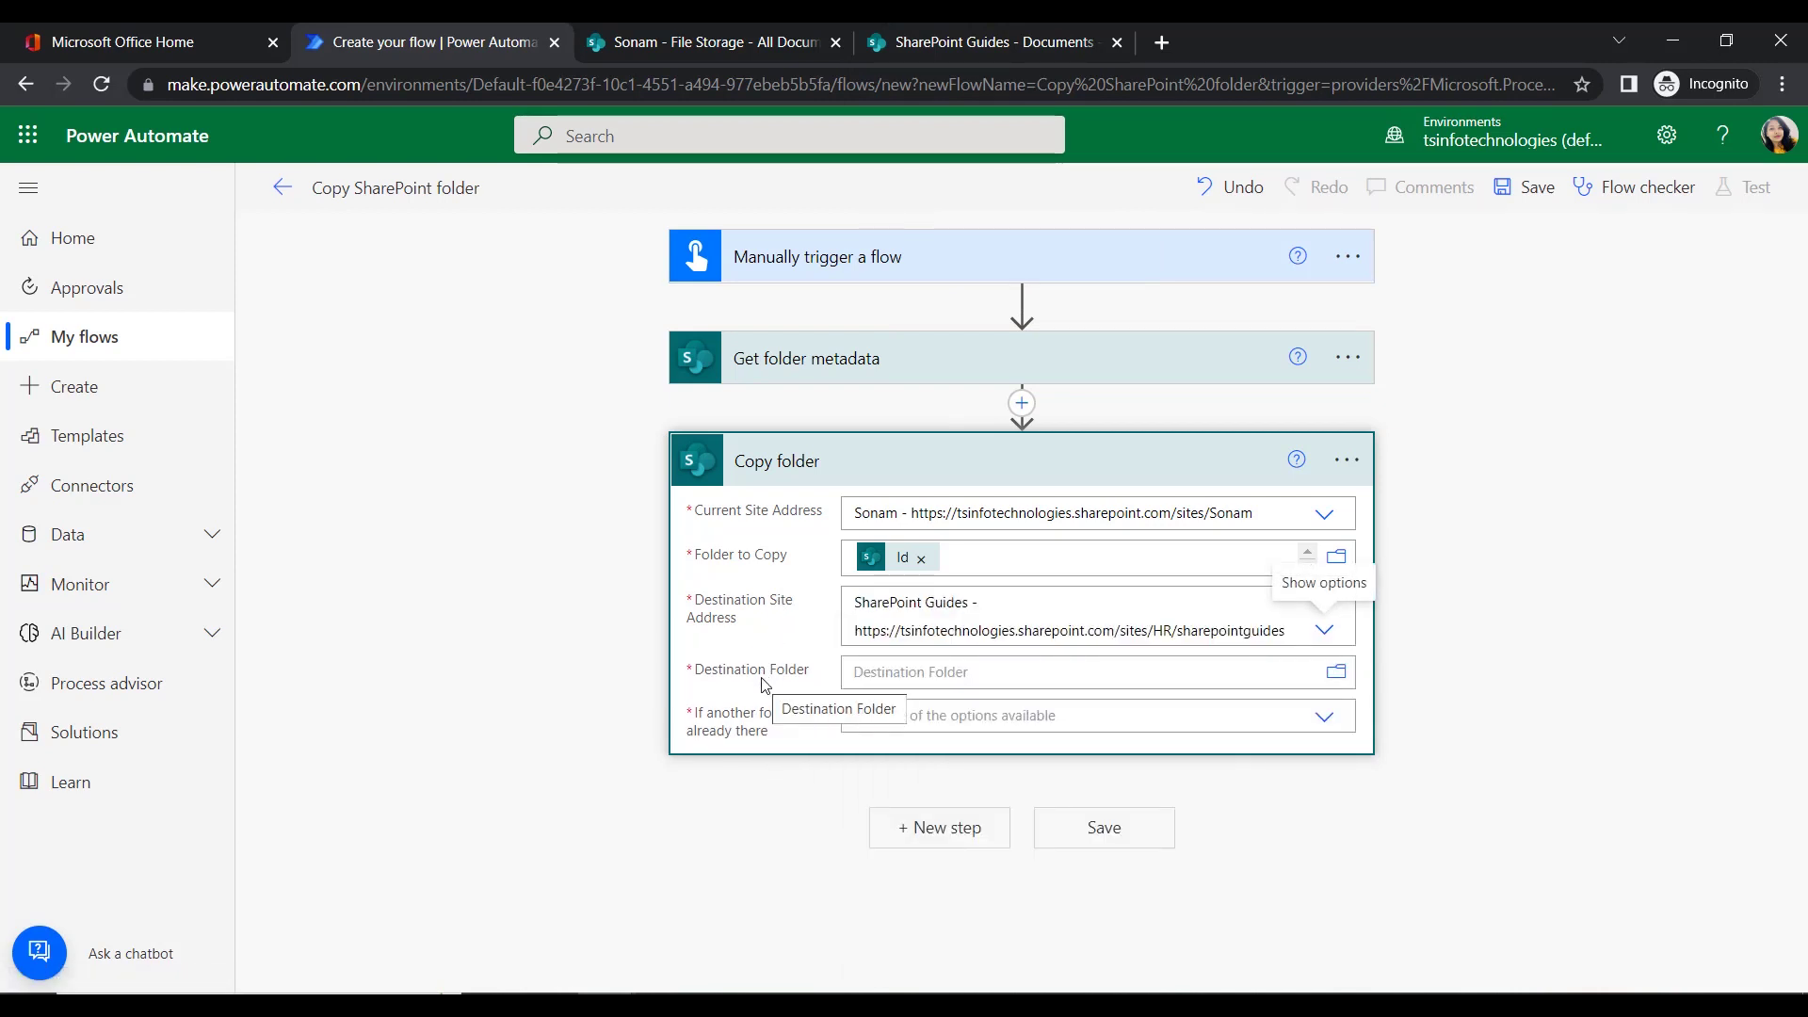
left_click(876, 674)
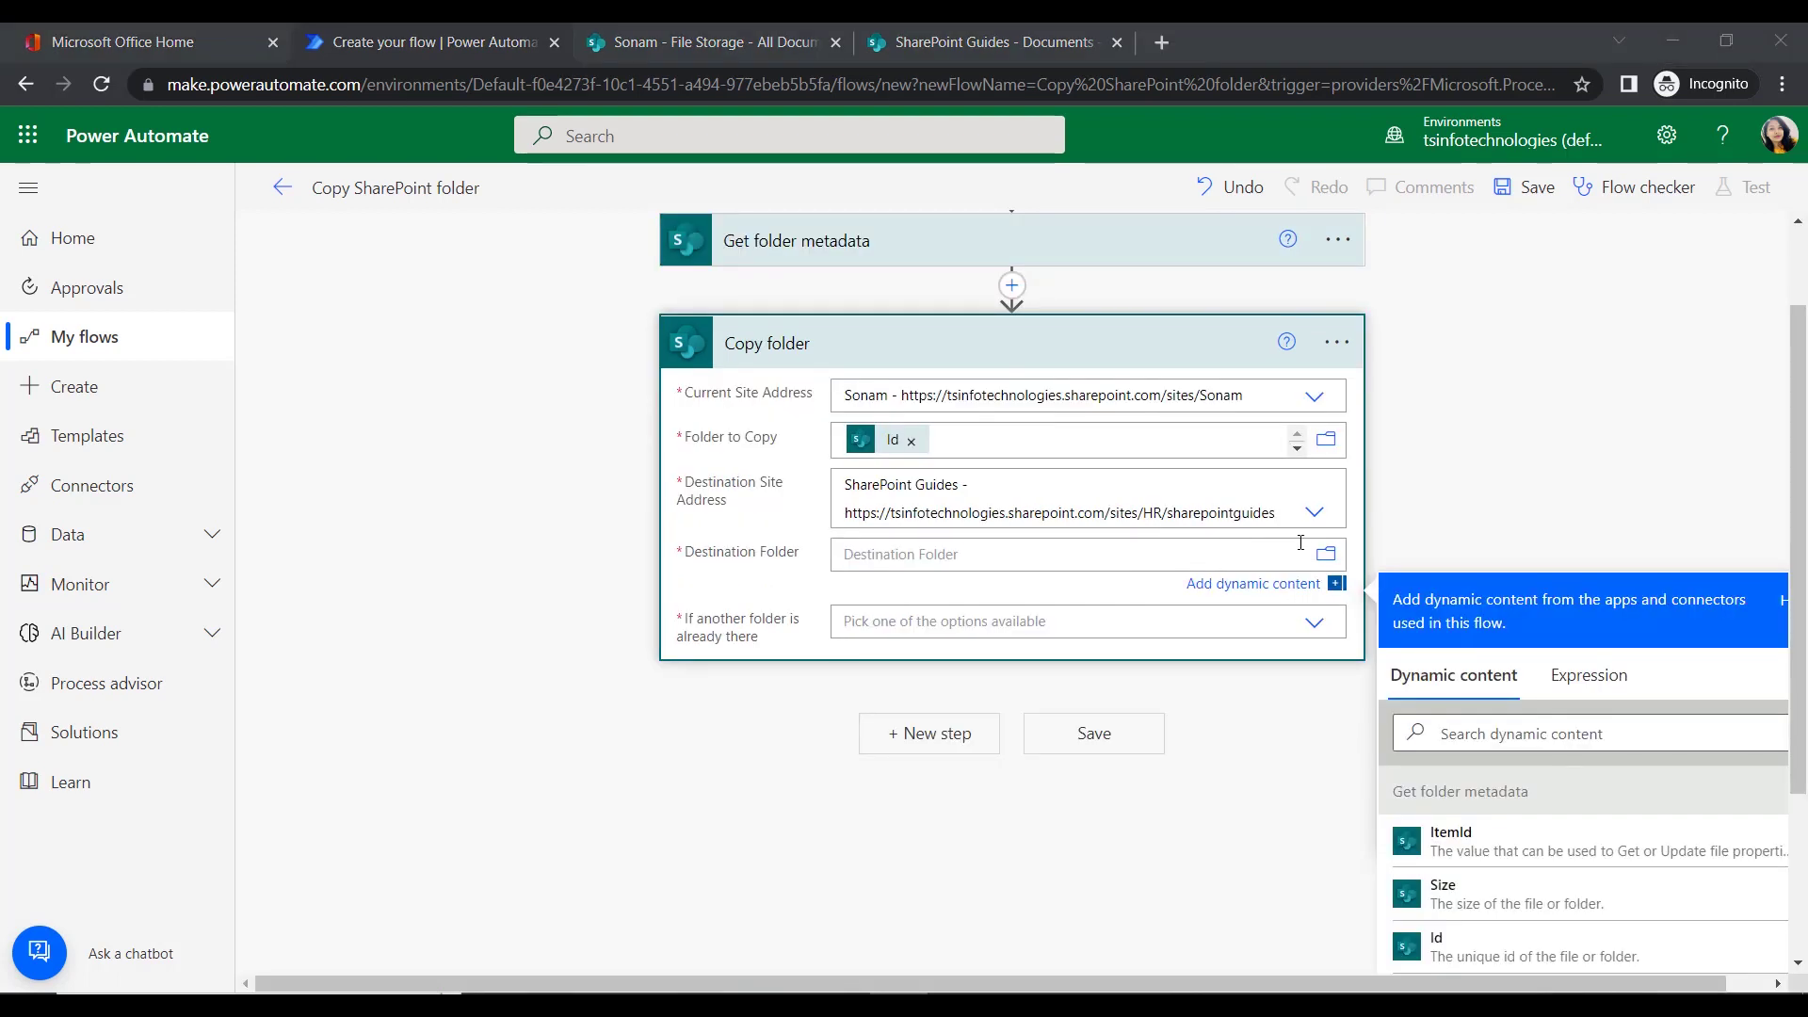
left_click(1326, 553)
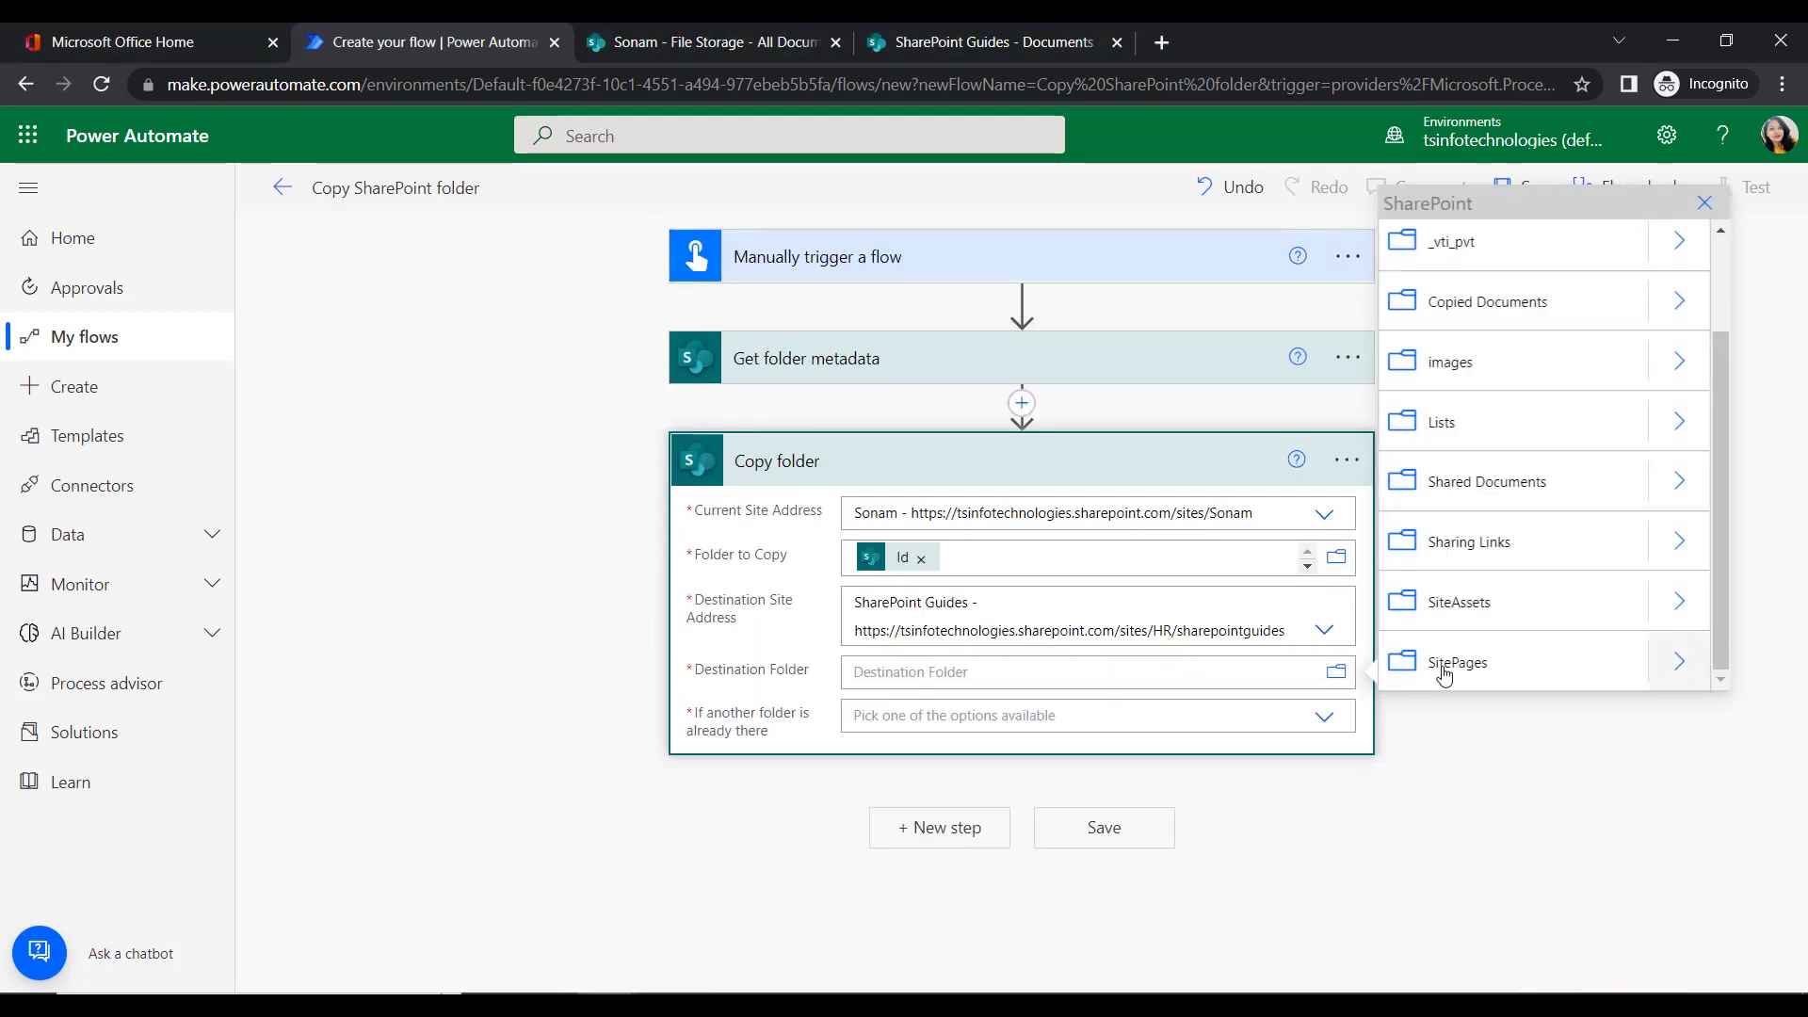
left_click(1473, 490)
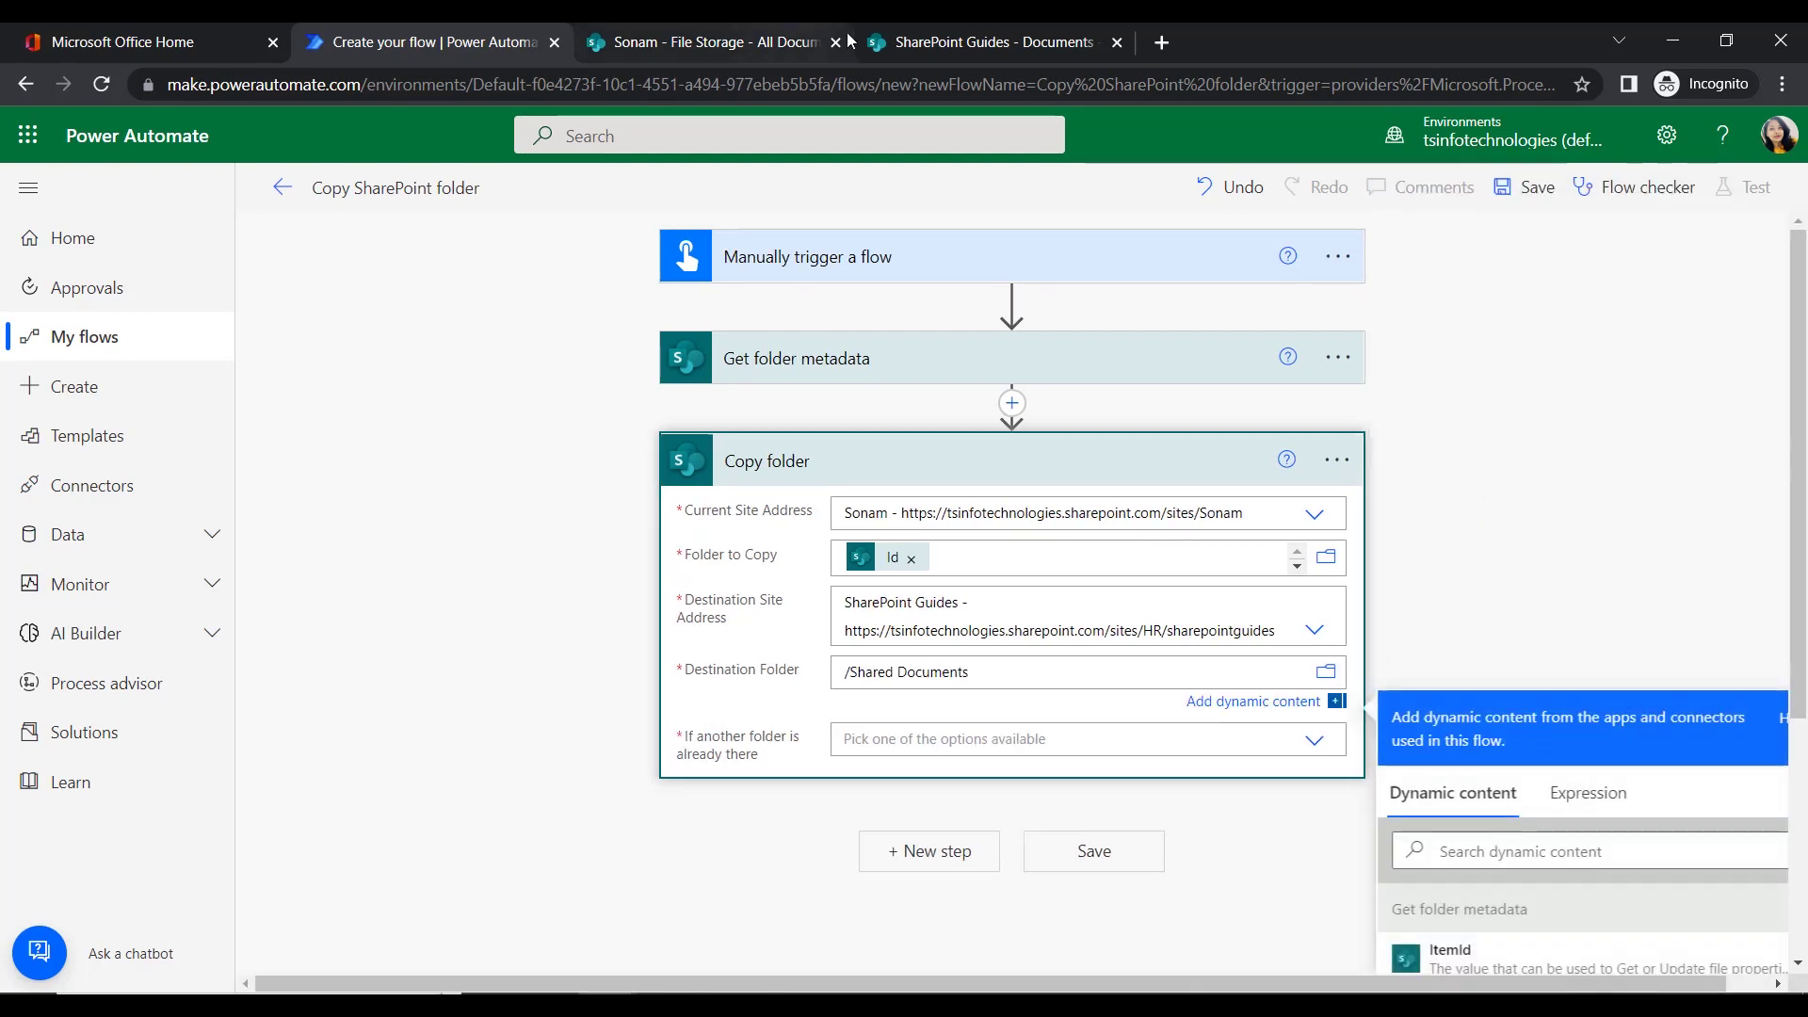
- Check the destination Documents library in SharePoint Guides, then set Copy folder's "If another folder is already there" option to Copy with a new name
left_click(992, 43)
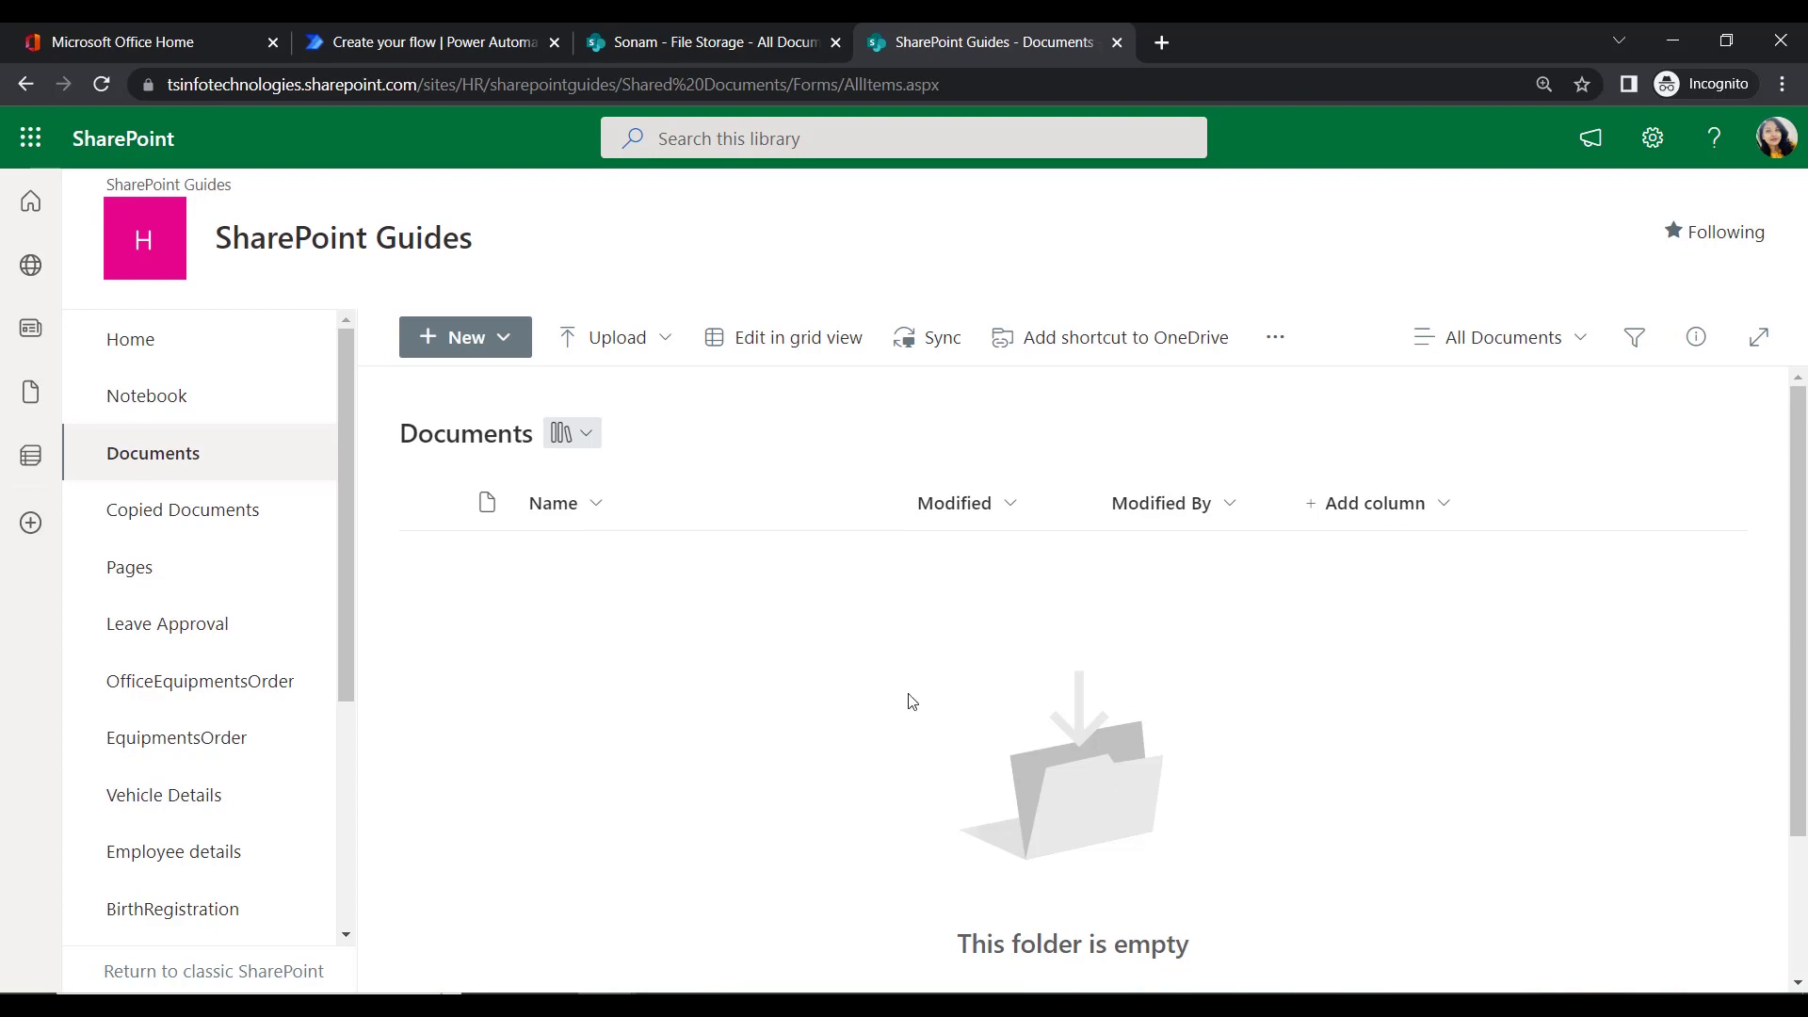
left_click(428, 42)
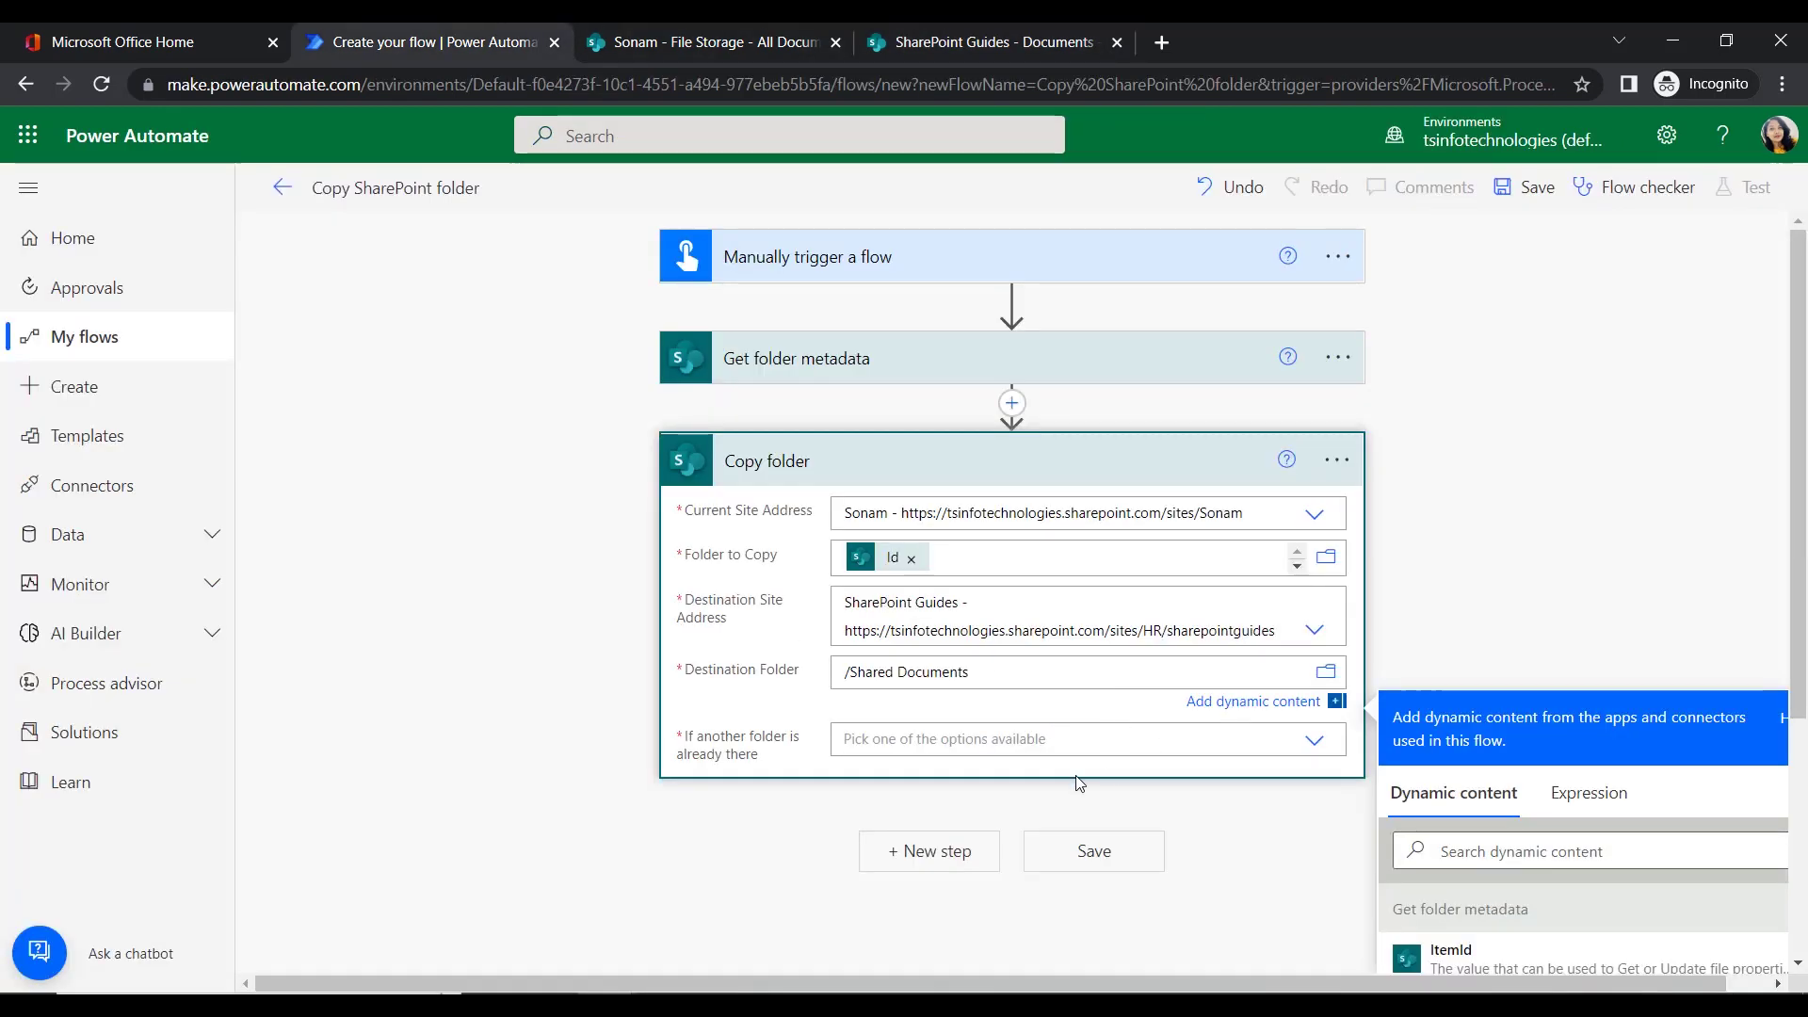
left_click(916, 716)
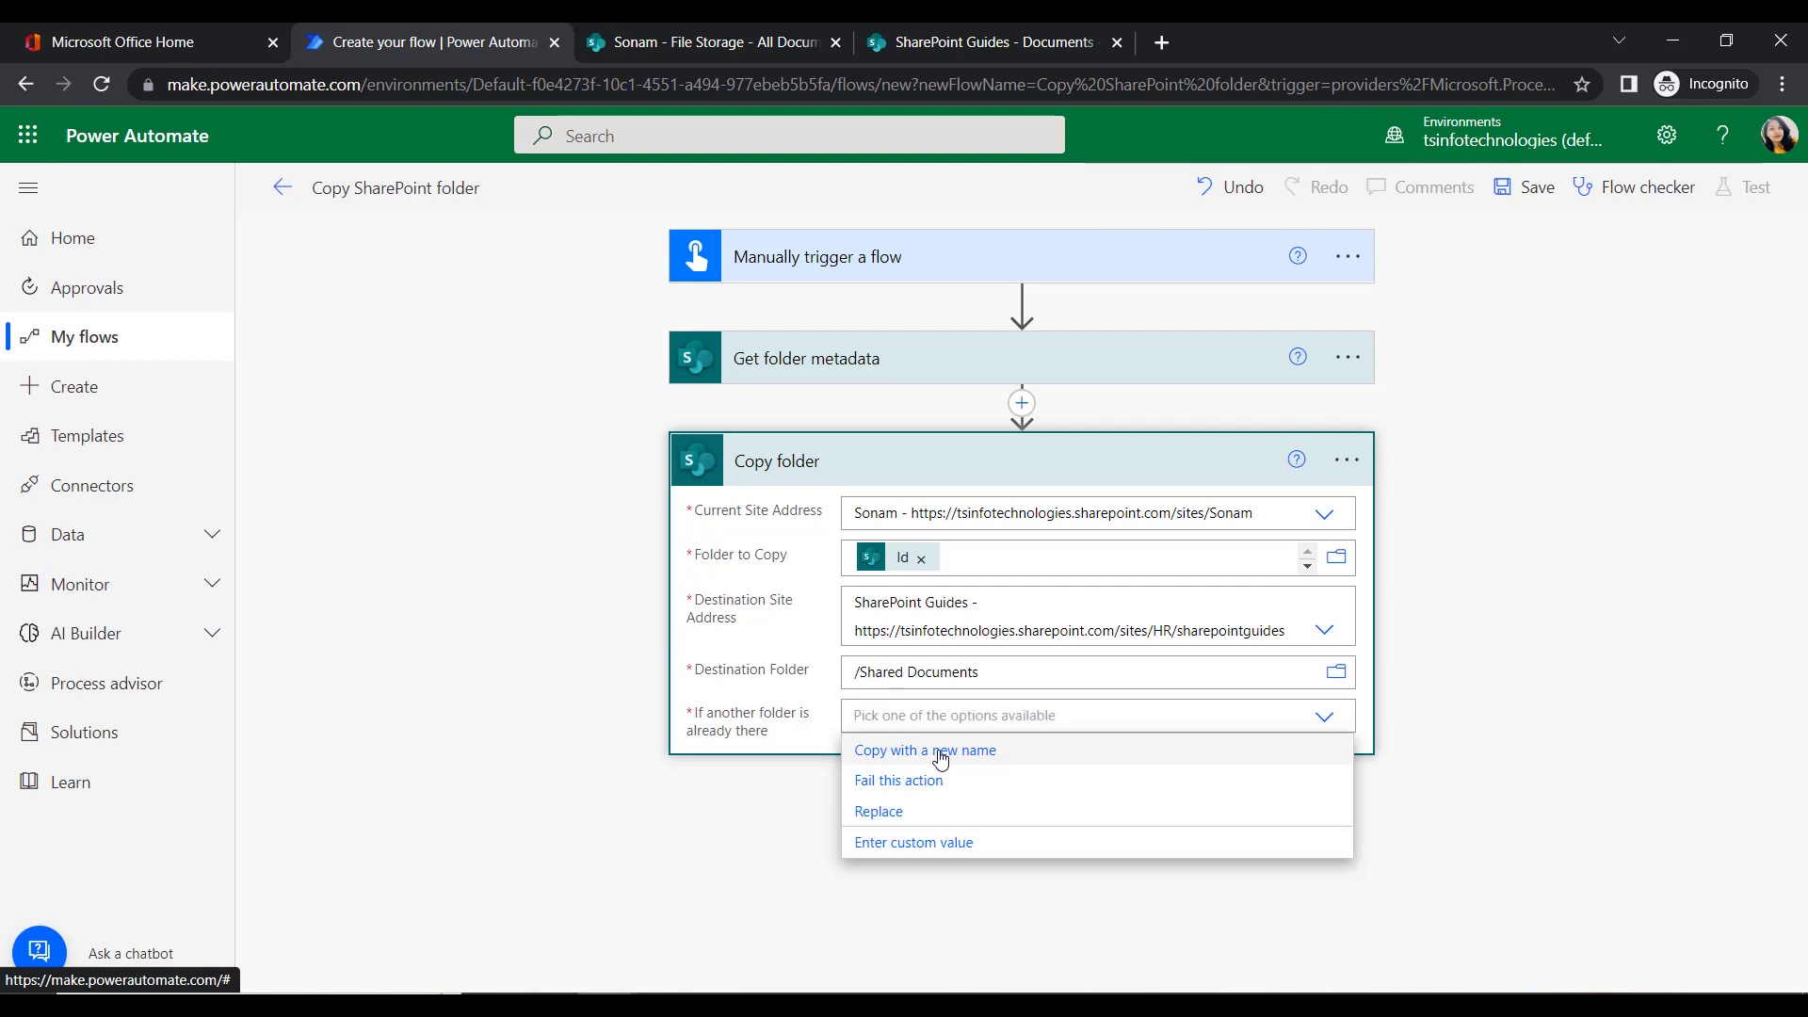
left_click(939, 756)
left_click(1275, 843)
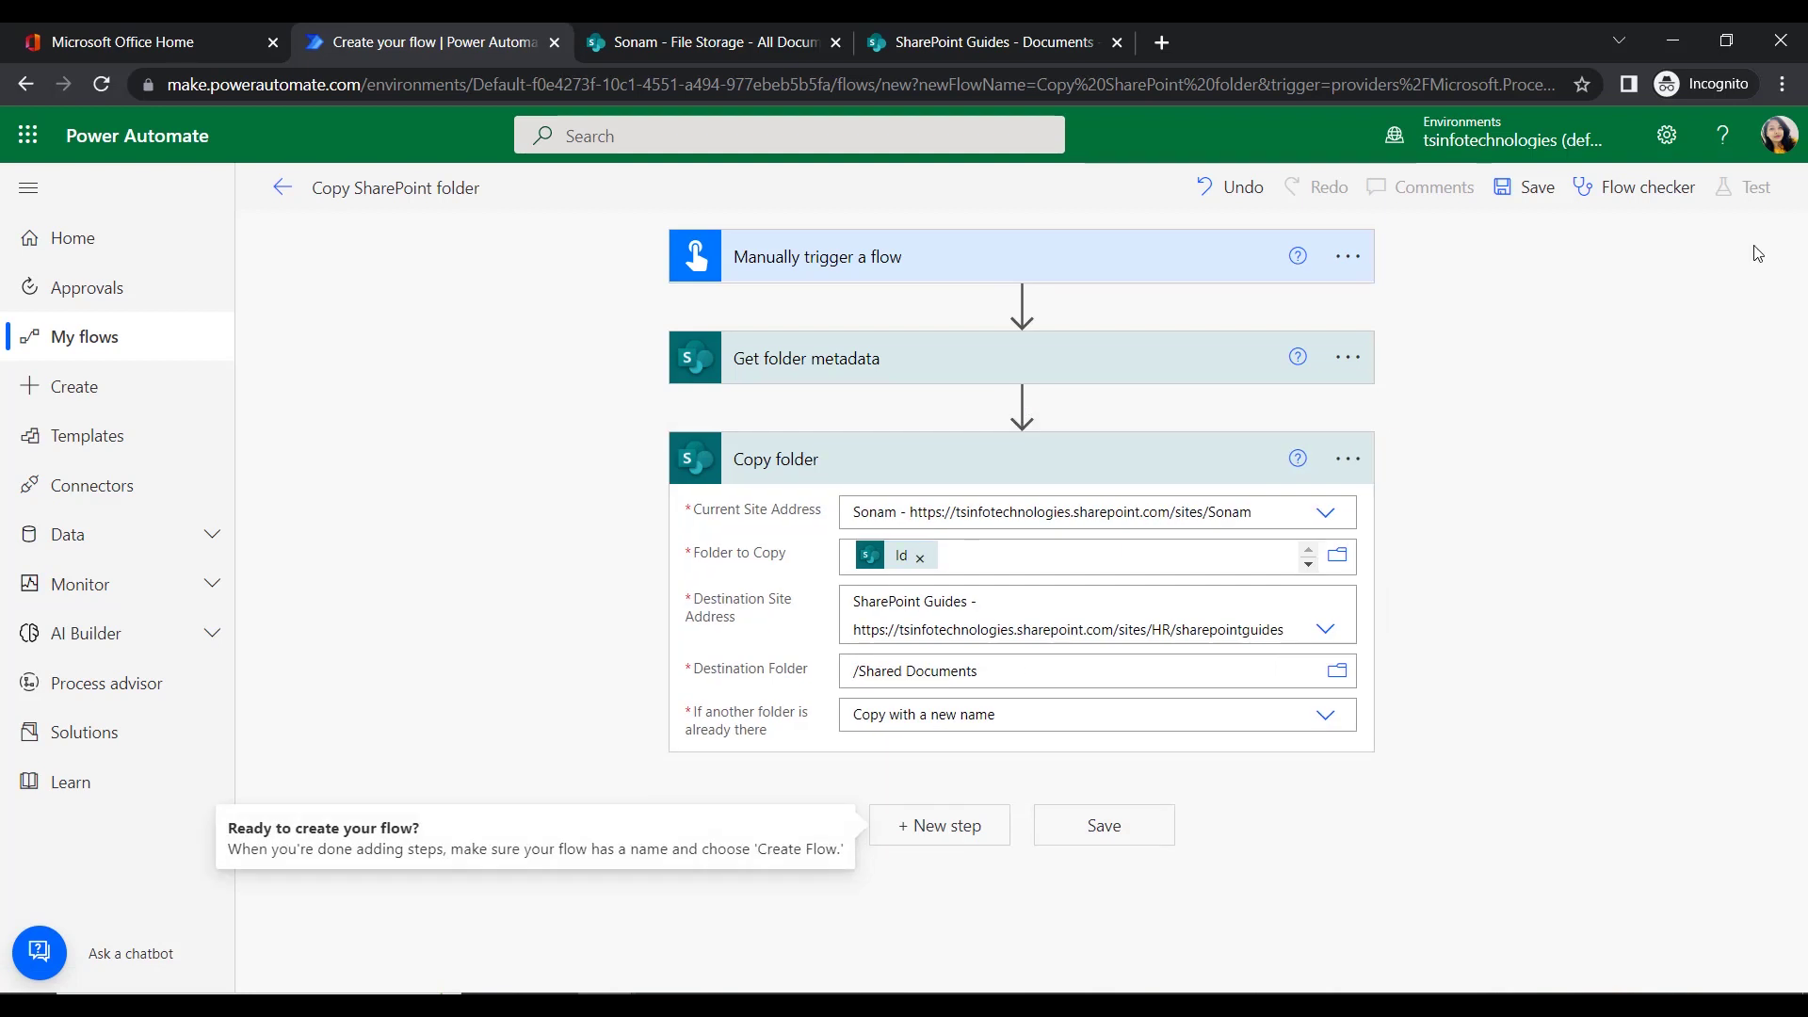
- Save the Copy SharePoint folder flow and run it as a manual test with the SharePoint connection
left_click(1099, 827)
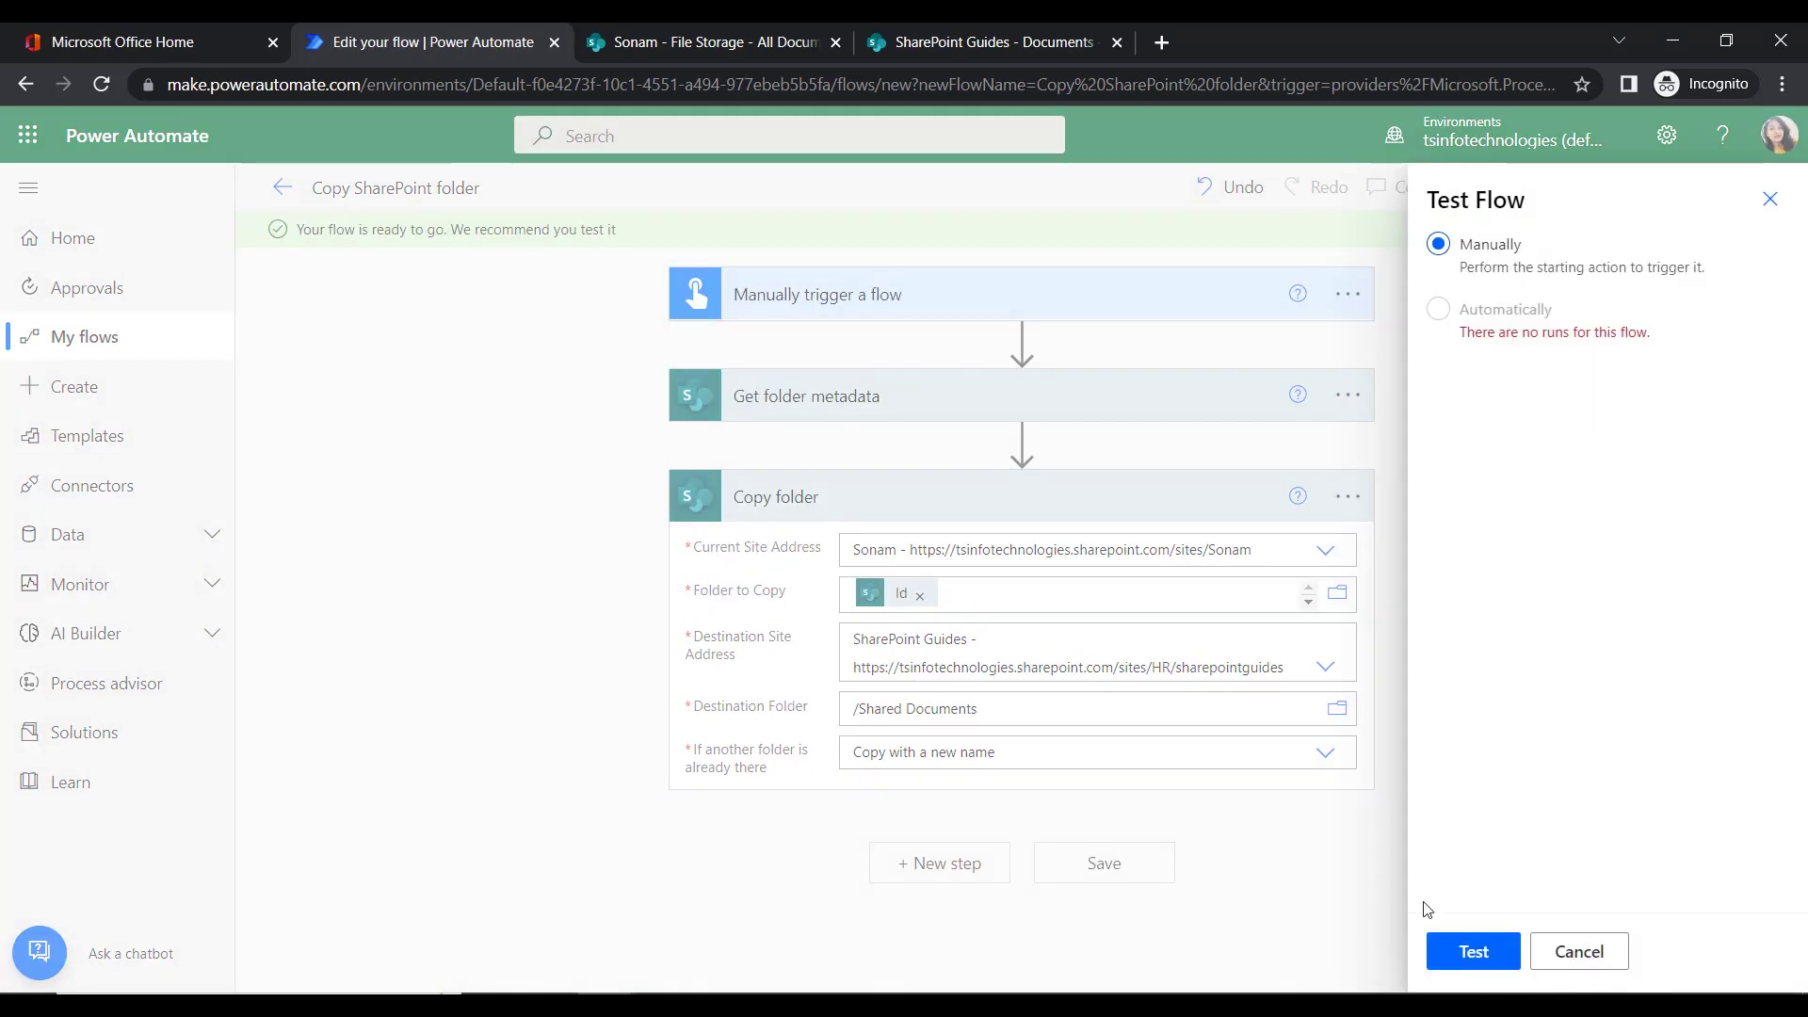
left_click(1470, 952)
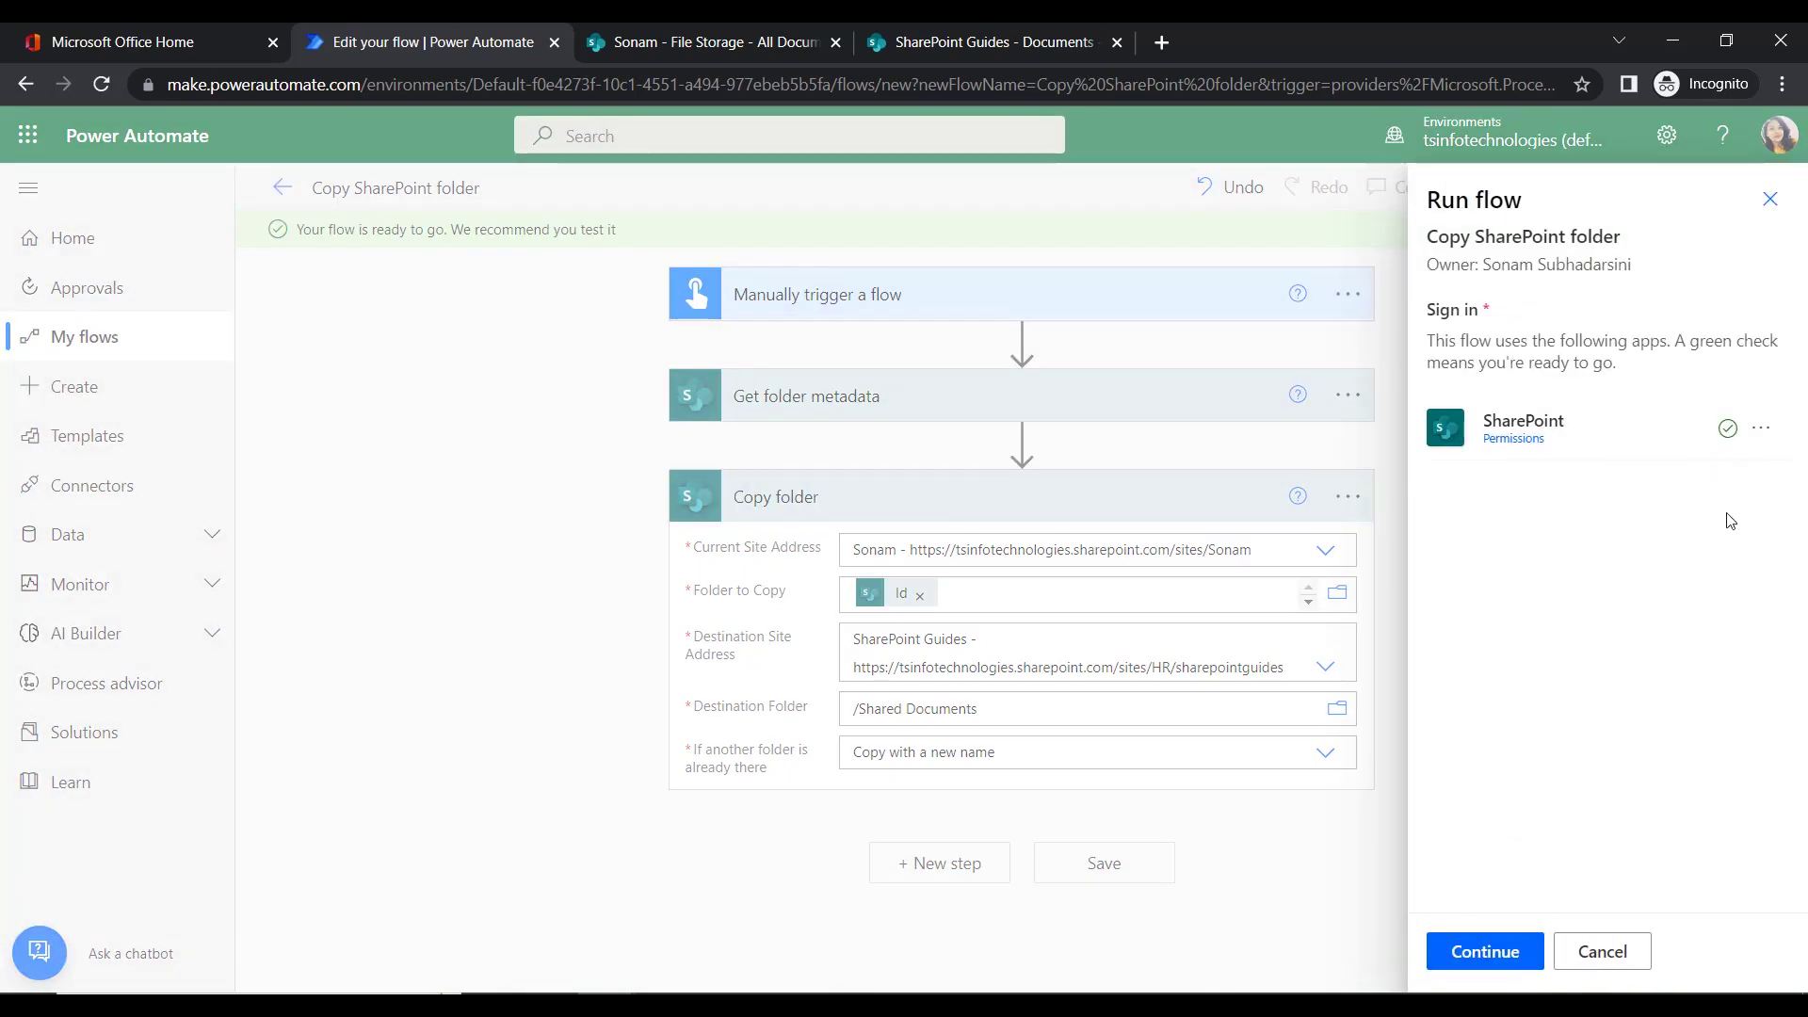
left_click(1456, 954)
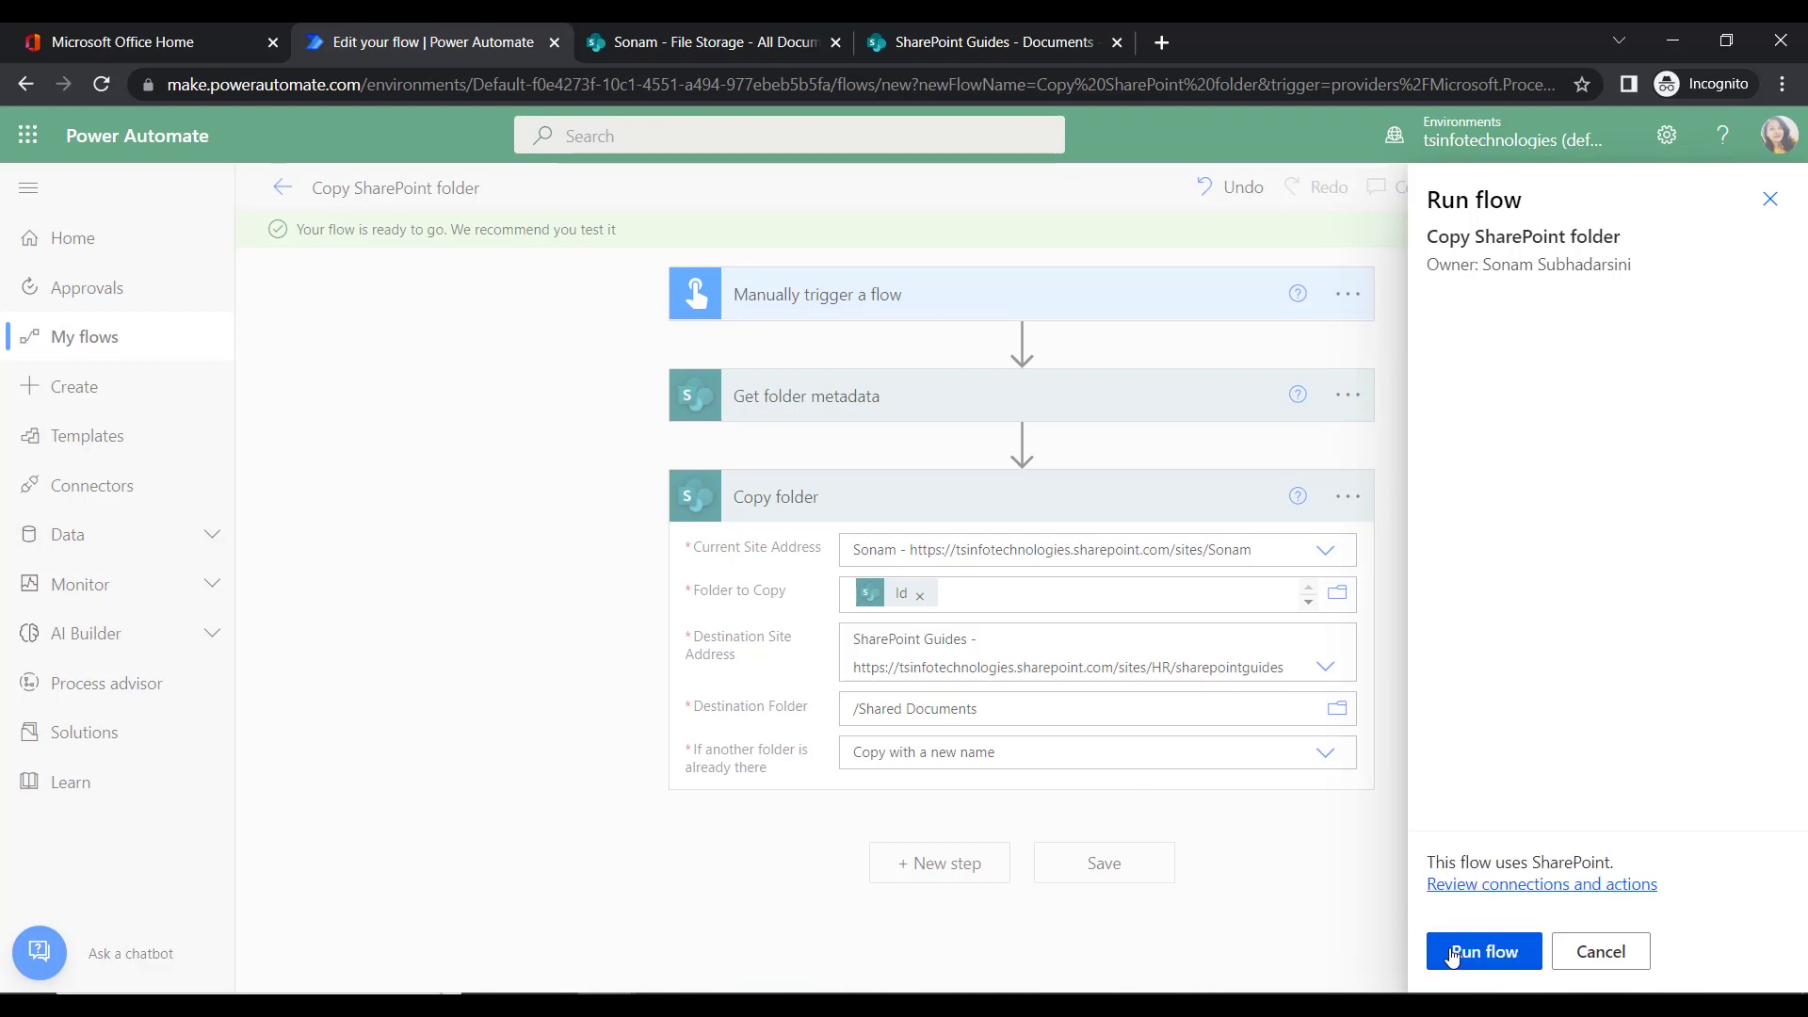
left_click(1453, 954)
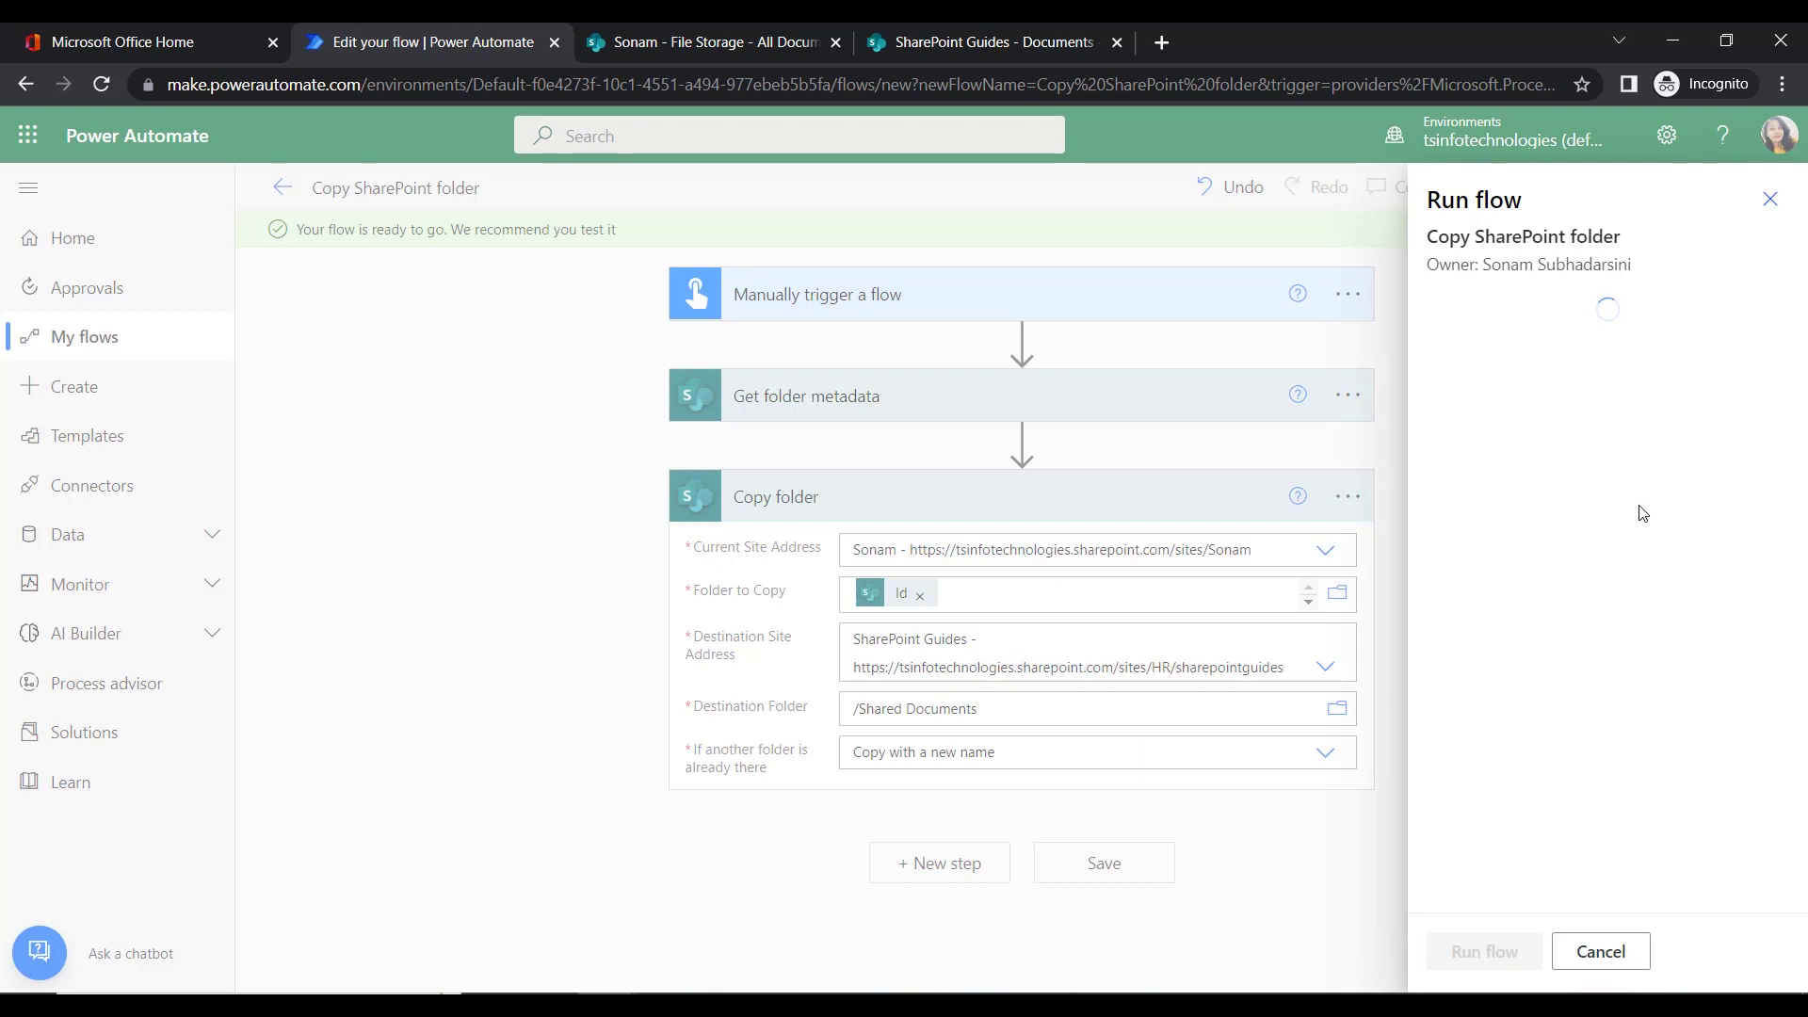
left_click(1464, 953)
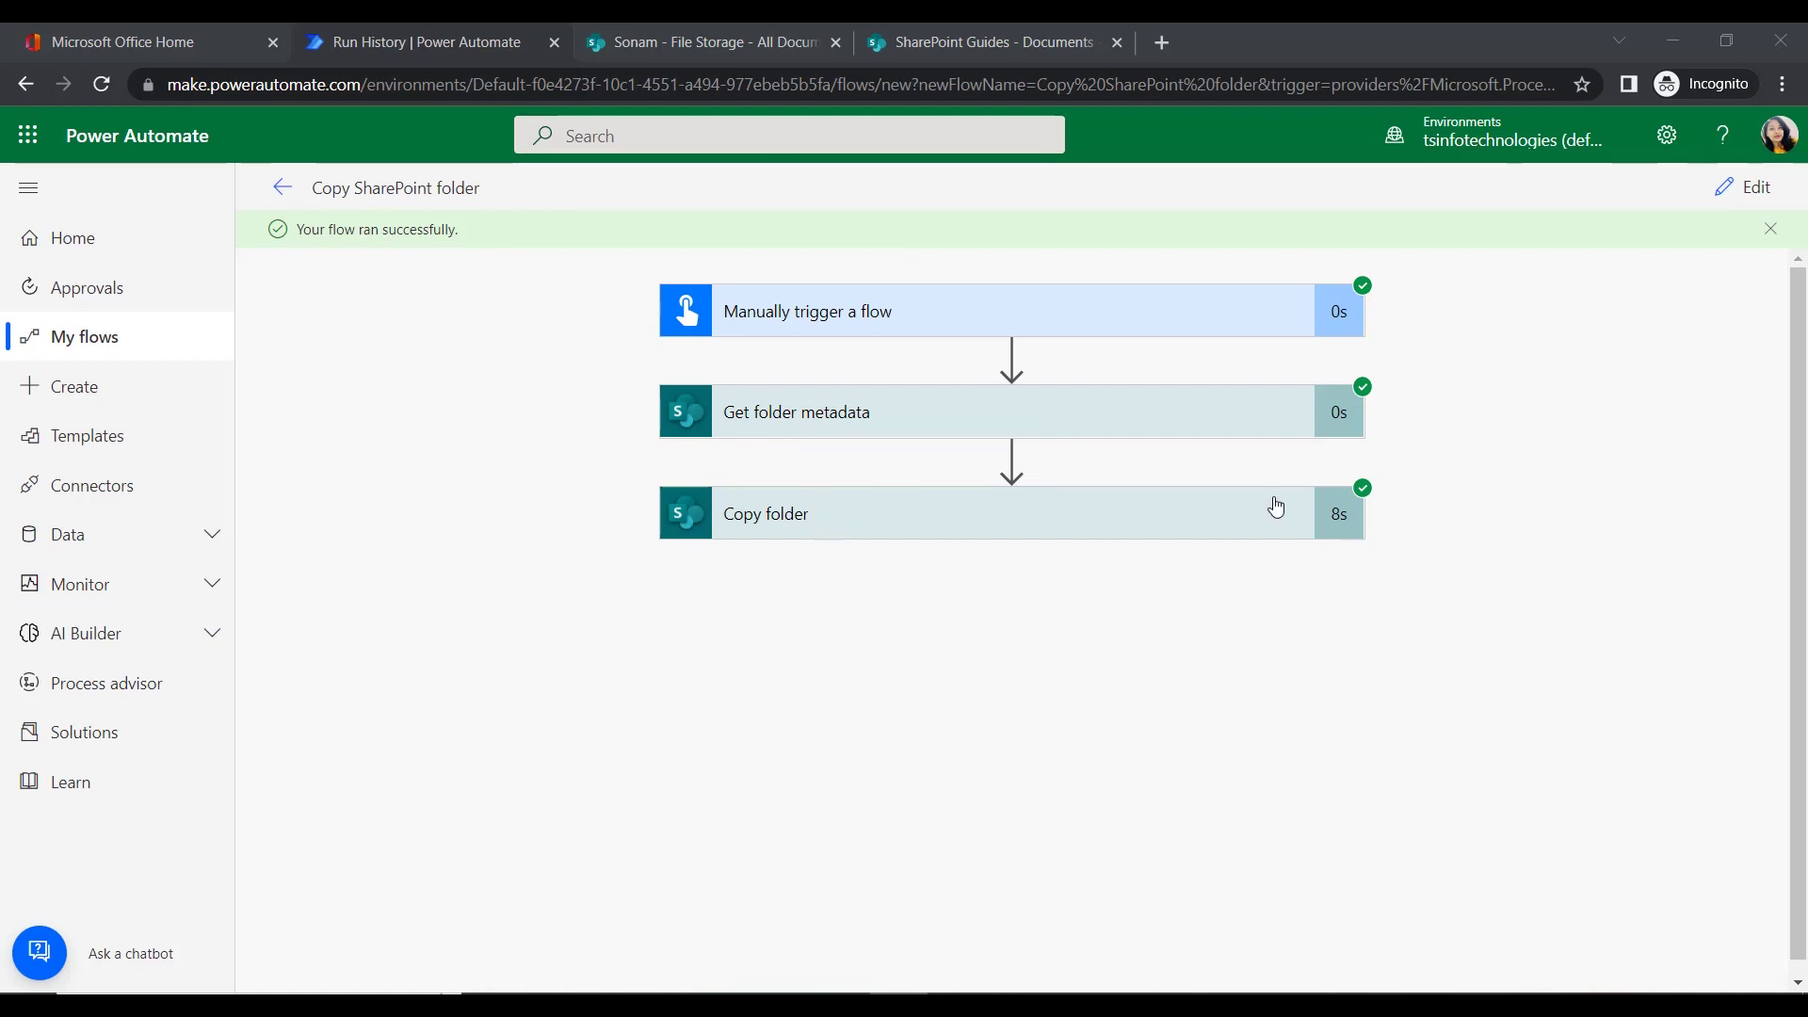
- Compare the File Storage library with SharePoint Guides' Documents library, examine the copied Files folder's contents, and return to the Documents root
left_click(691, 26)
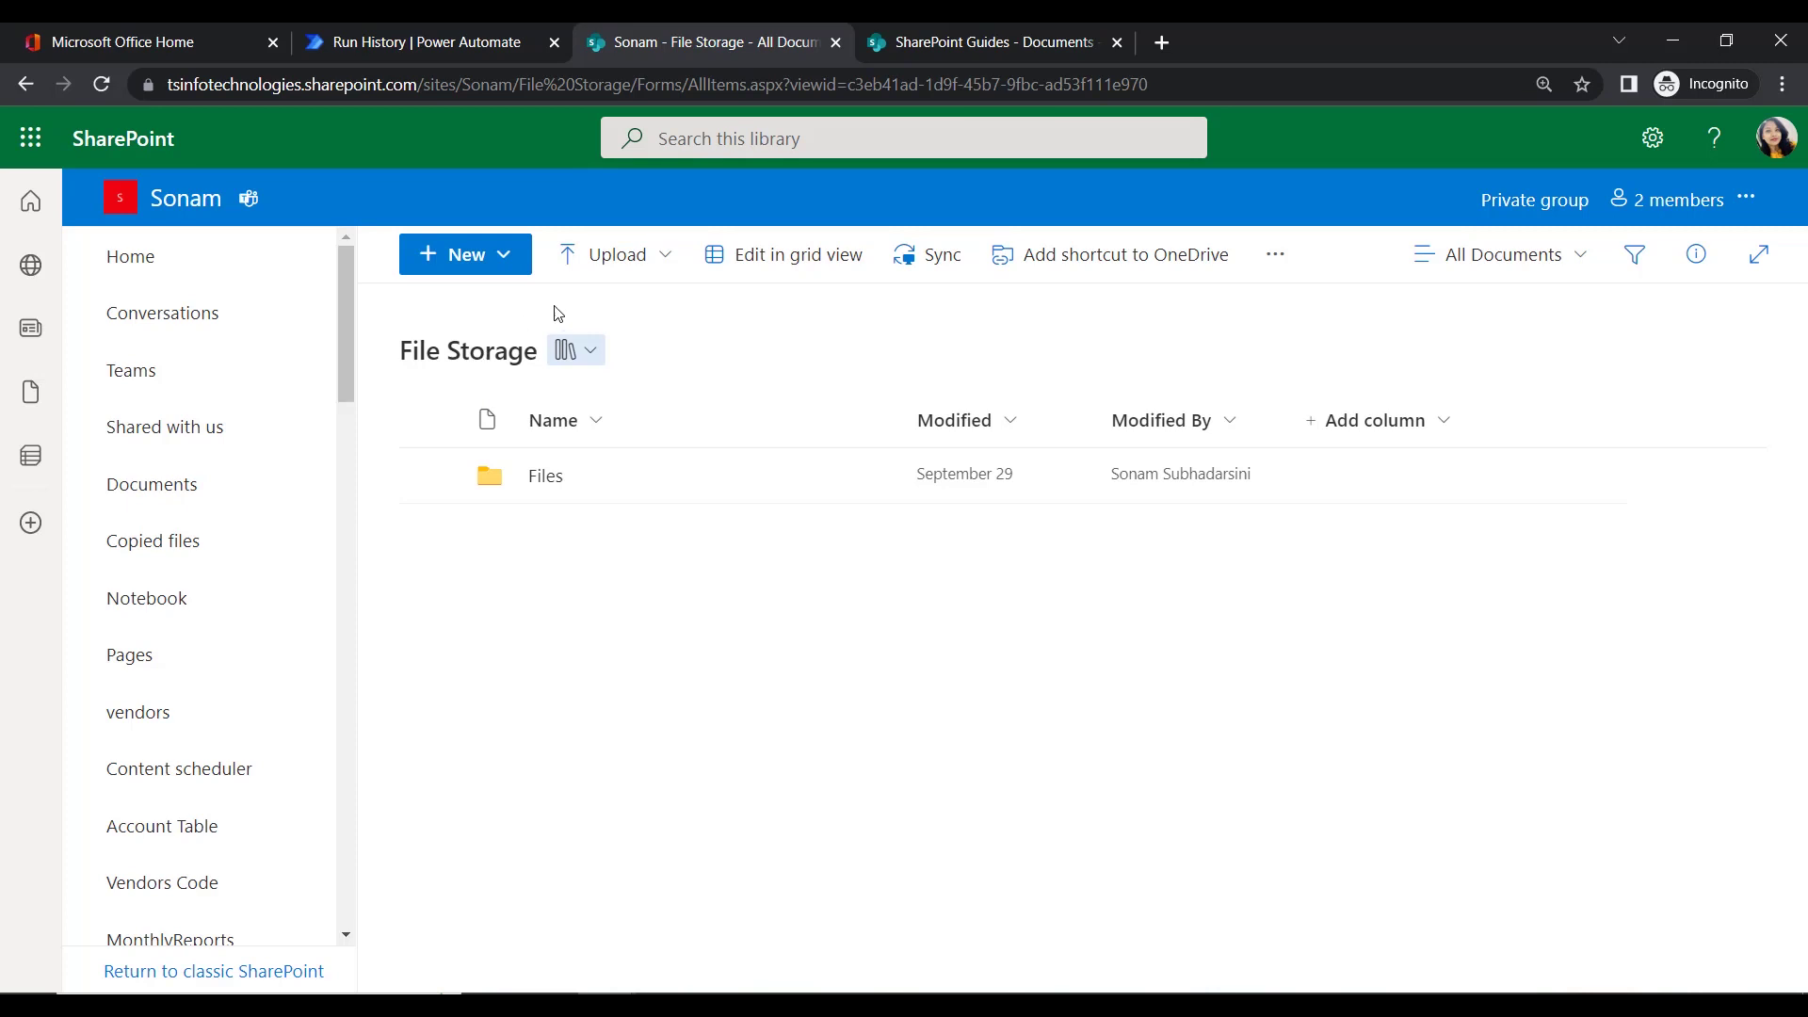
left_click(946, 40)
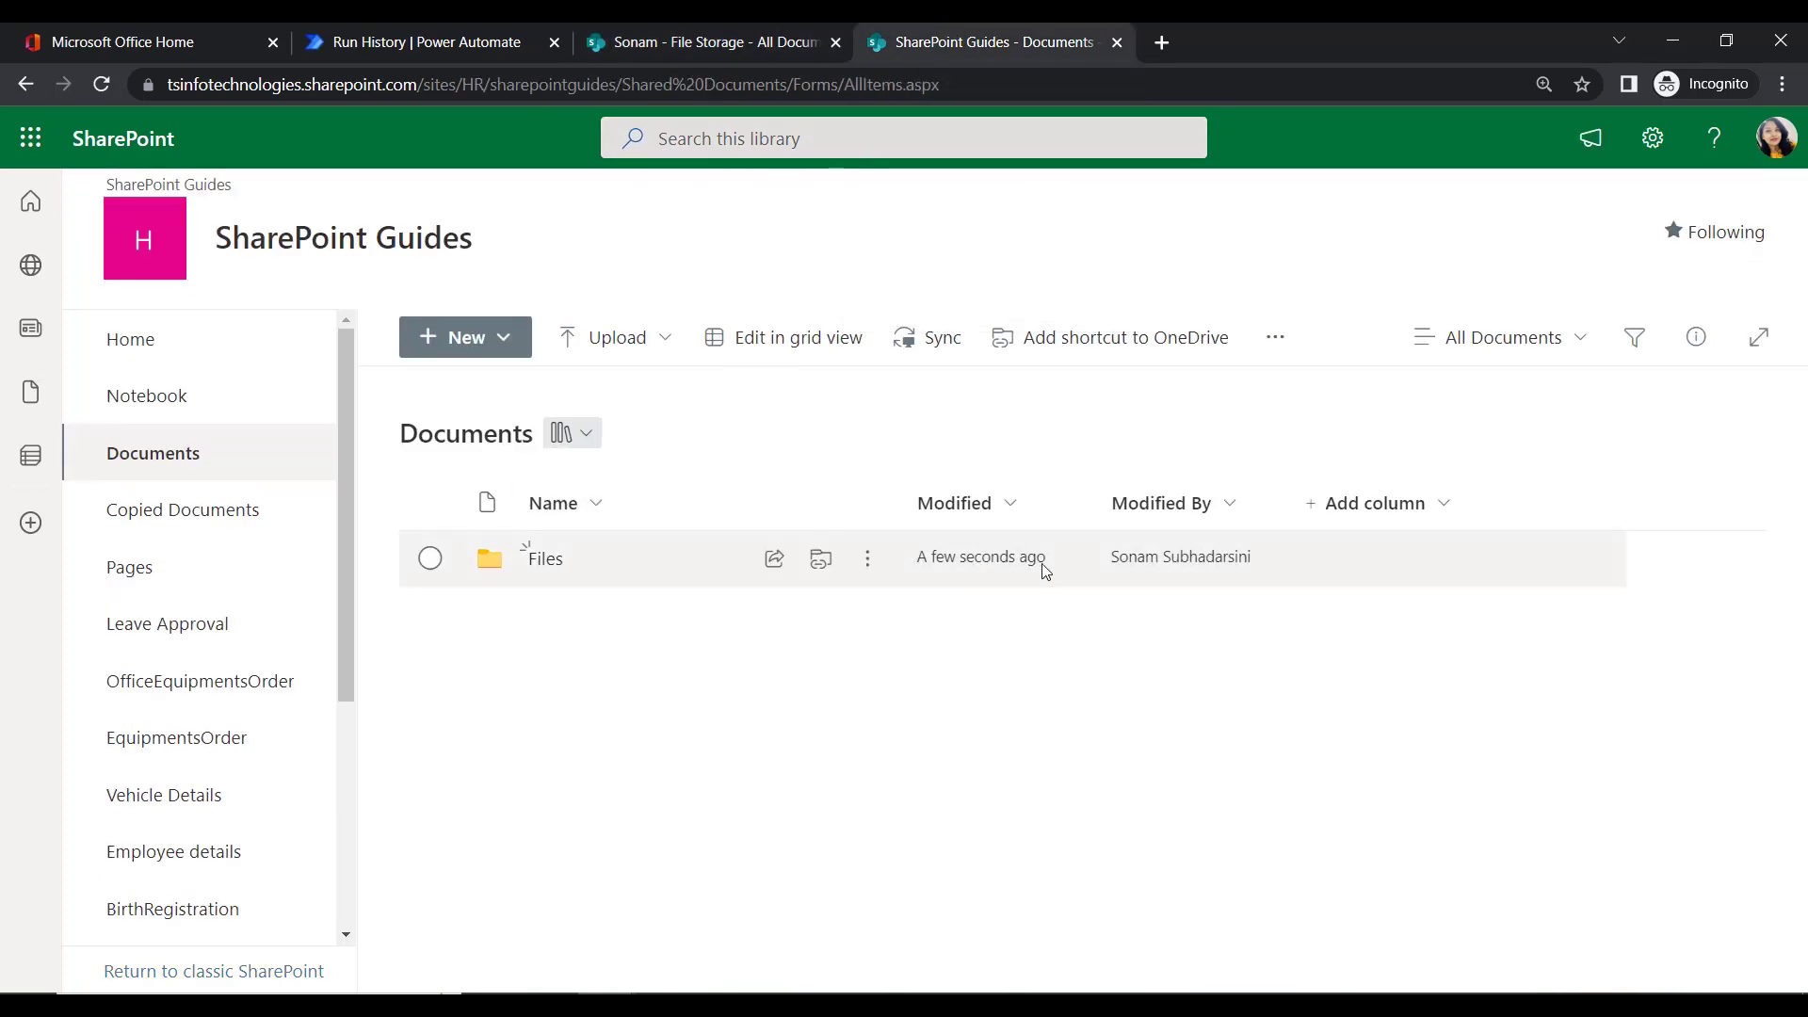
left_click(545, 560)
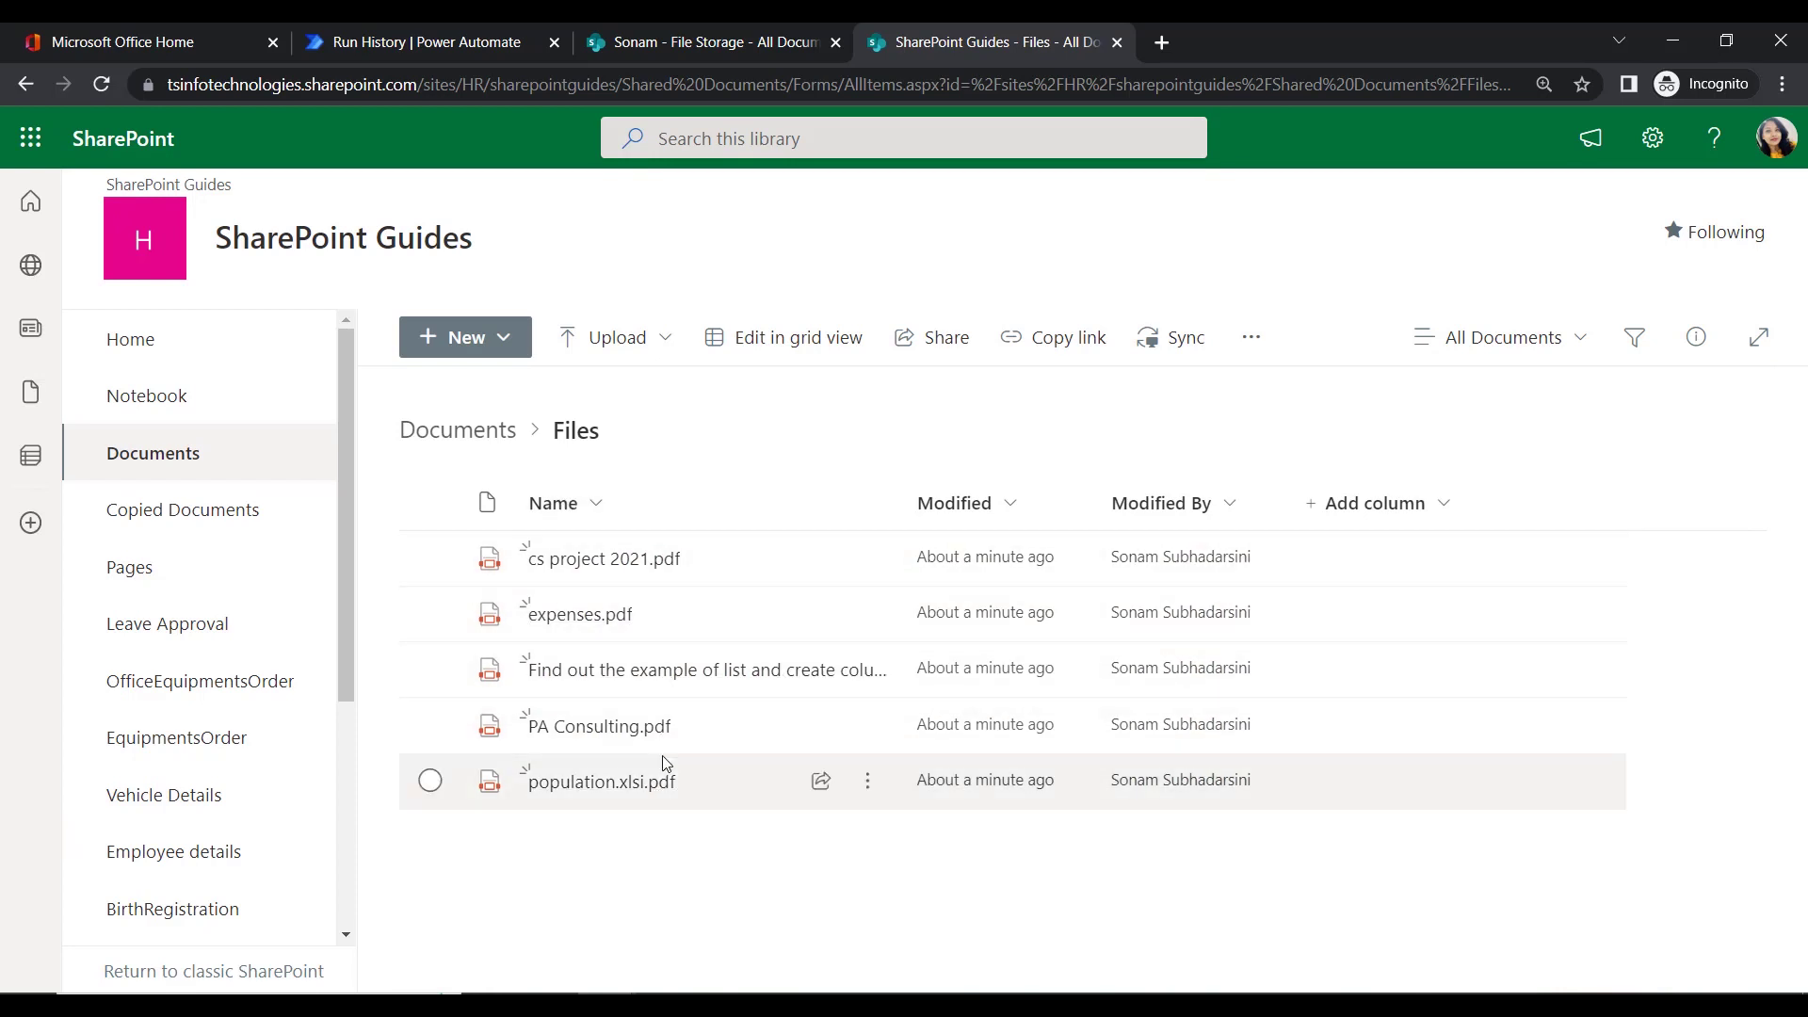
key("alt+Left")
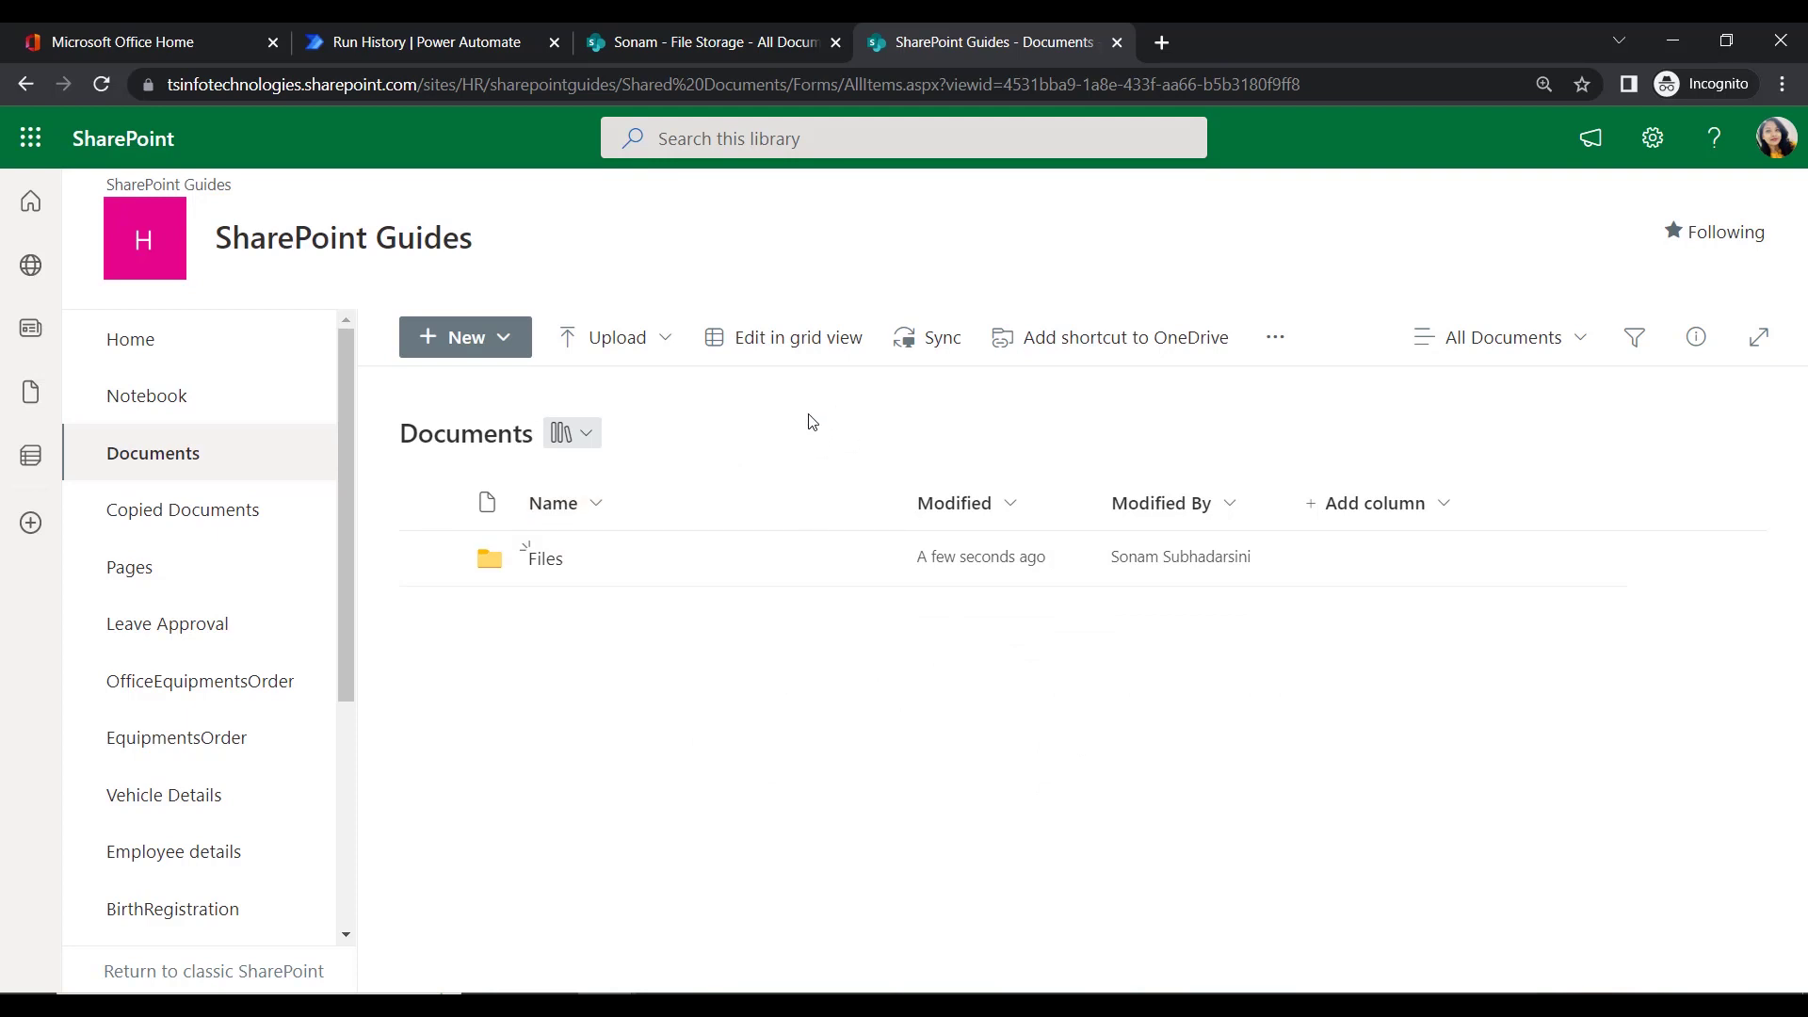